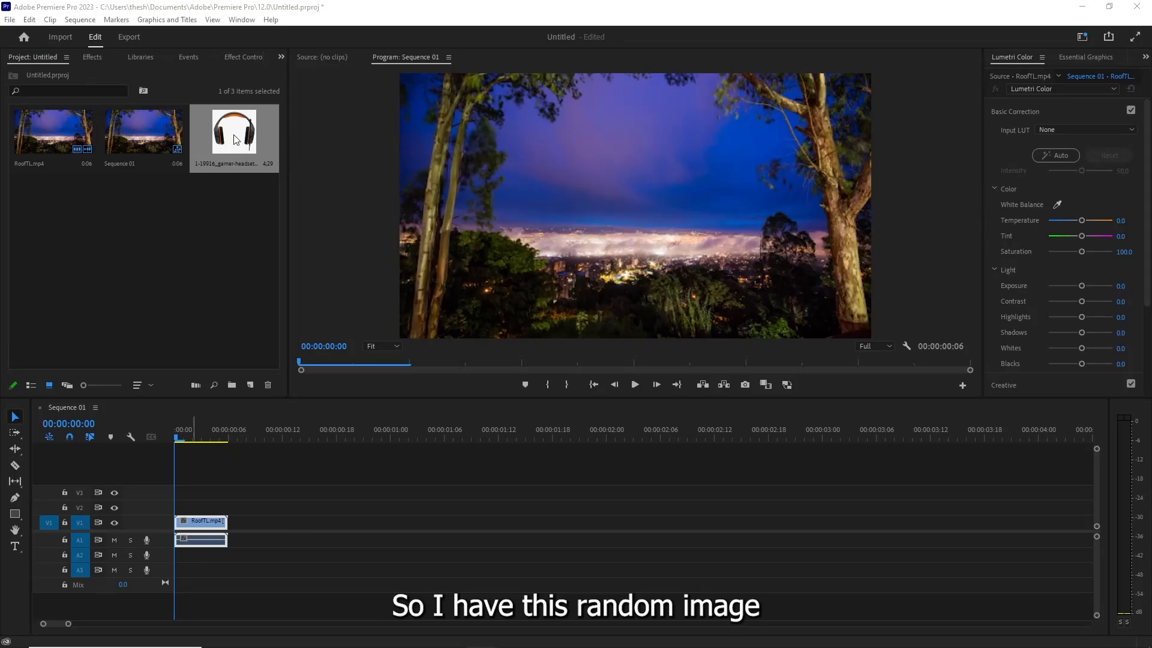
# - Place the gamer headset image on track V2 above the RoofTL.mp4 clip and select it with the playhead at 00:00:00:02
pyautogui.moveTo(236, 142); pyautogui.dragTo(190, 507)
pyautogui.click(193, 439)
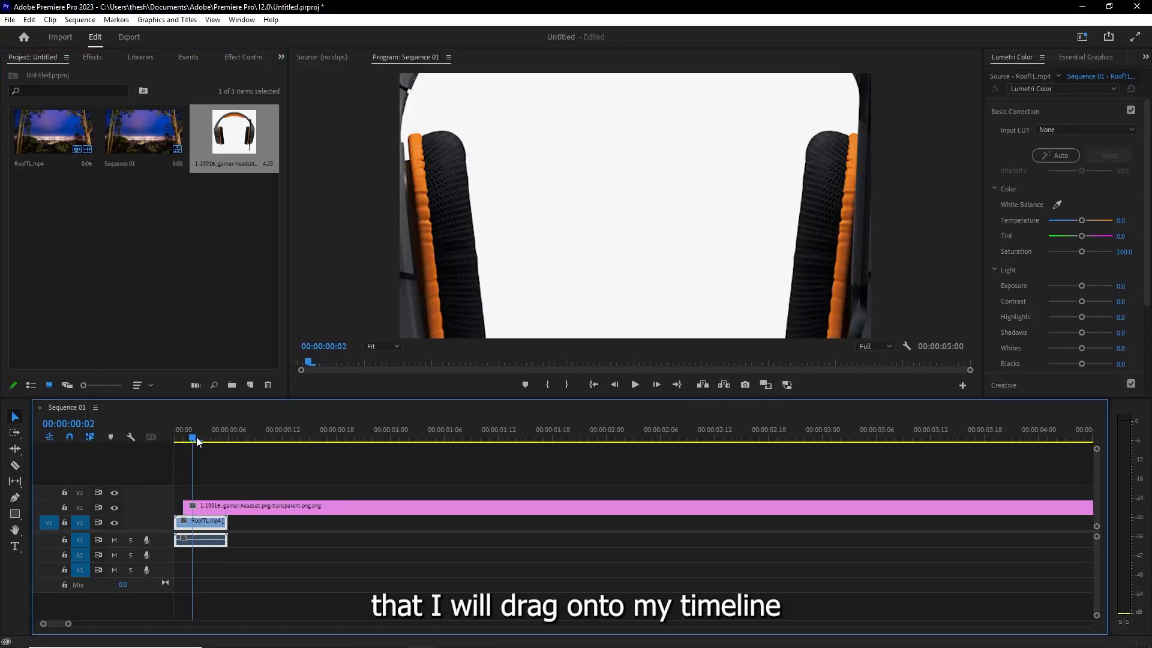
pyautogui.click(198, 507)
# - Scale the headset image down to 26 and move it to about 380, 197 in the frame
pyautogui.click(98, 57)
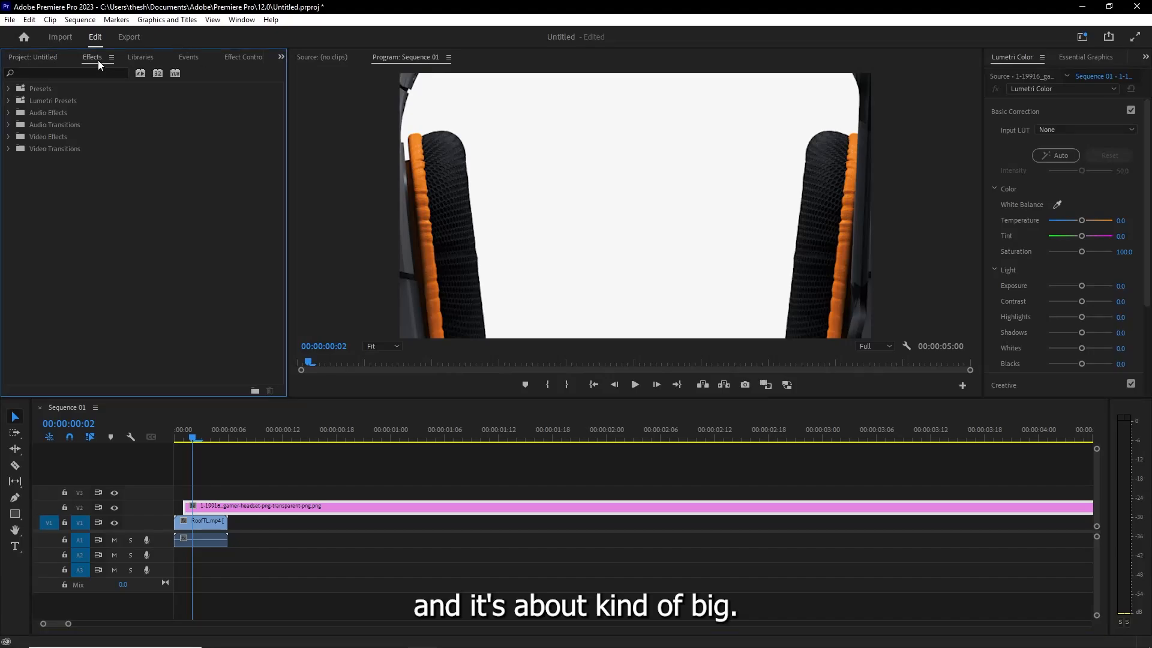
pyautogui.click(41, 55)
pyautogui.click(240, 58)
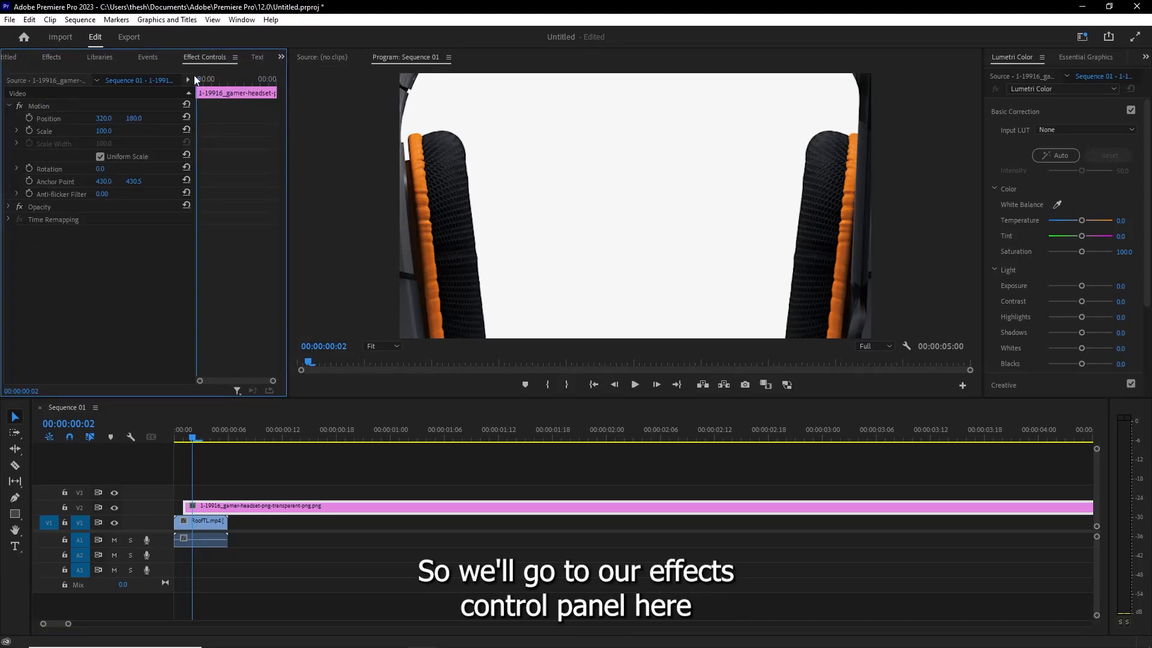
pyautogui.moveTo(288, 111); pyautogui.dragTo(425, 123)
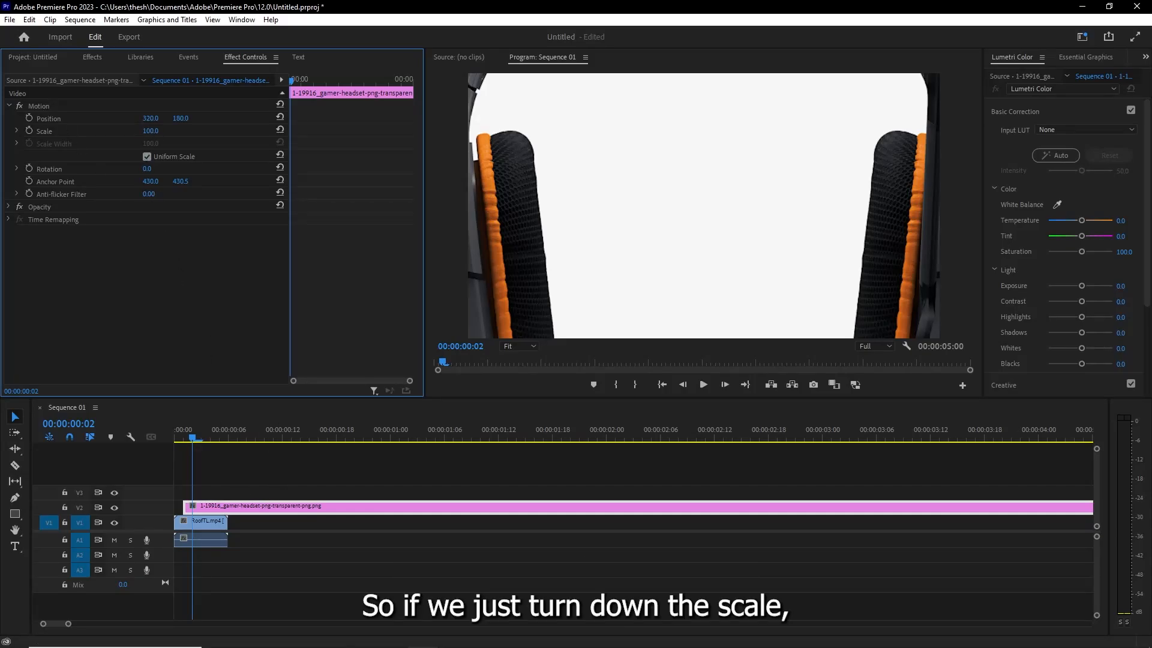
pyautogui.moveTo(151, 131); pyautogui.dragTo(106, 131)
pyautogui.click(669, 204)
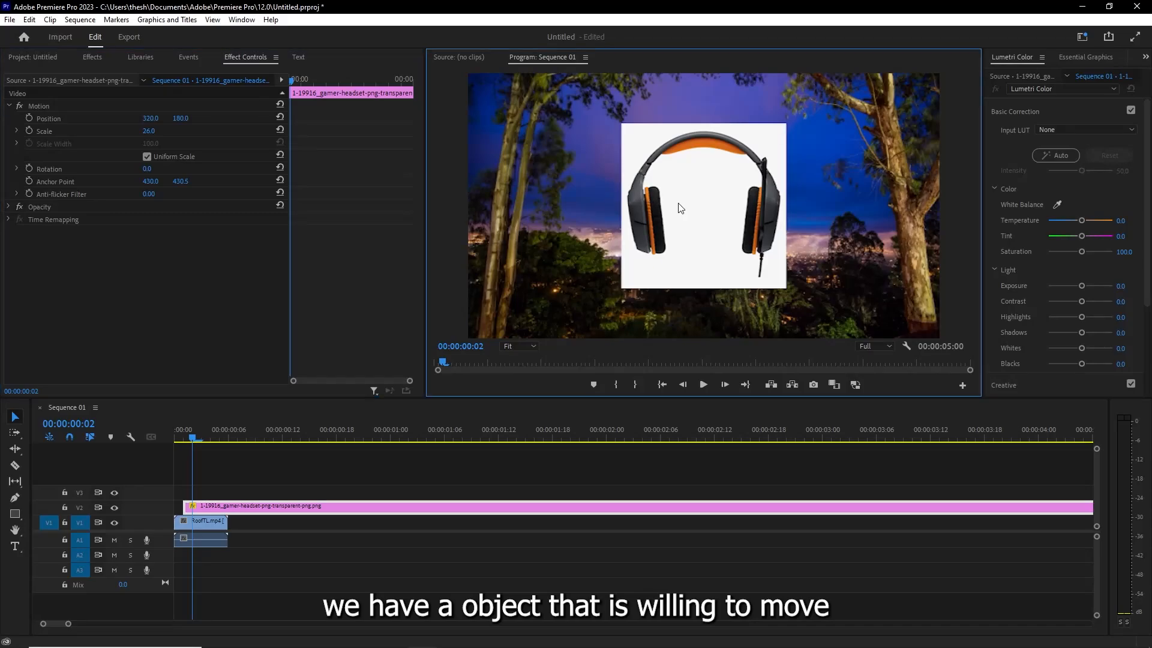
pyautogui.moveTo(711, 175); pyautogui.dragTo(762, 184)
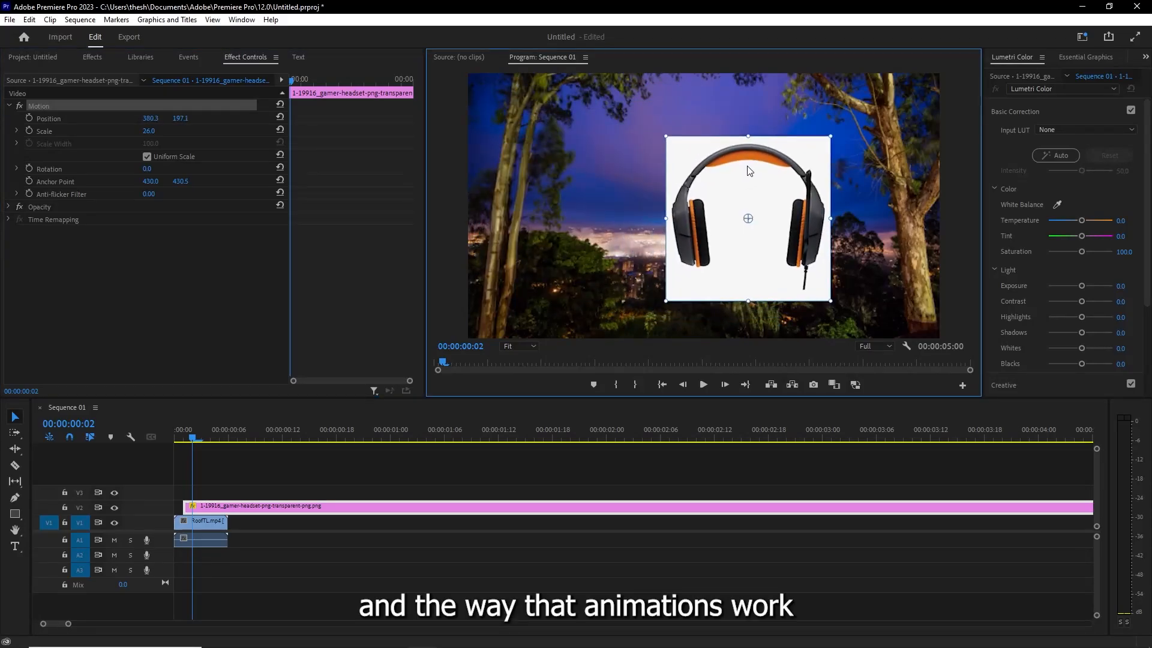
# - Cut the headset clip at 00:00:00:05 and delete the part after the cut
pyautogui.moveTo(236, 432); pyautogui.dragTo(228, 433)
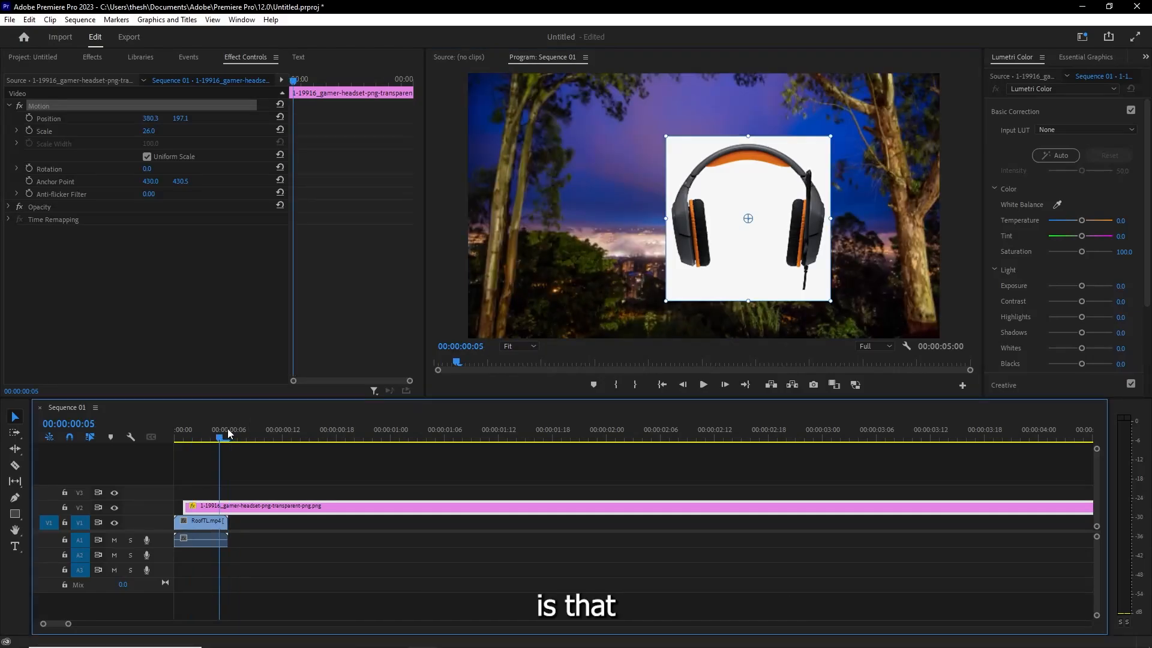
pyautogui.hotkey('ctrl', 'k')
pyautogui.click(266, 502)
pyautogui.press('Delete')
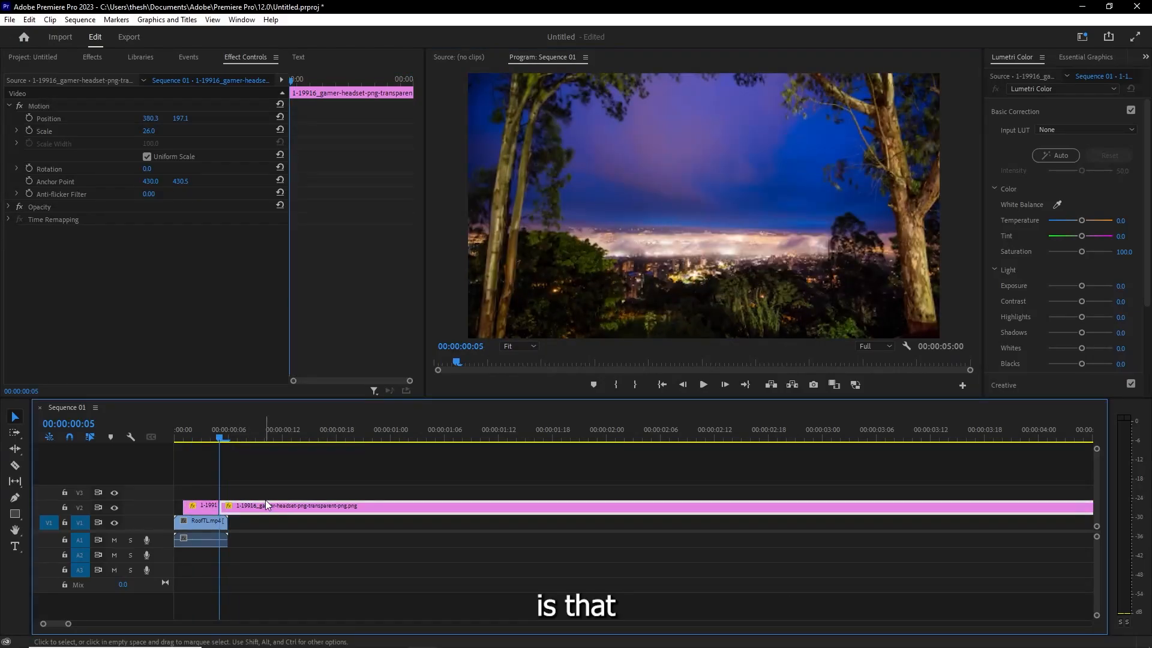
# - Play the sequence from 00:00:00:01 to preview the static headset image over the background footage
pyautogui.moveTo(235, 433); pyautogui.dragTo(189, 441)
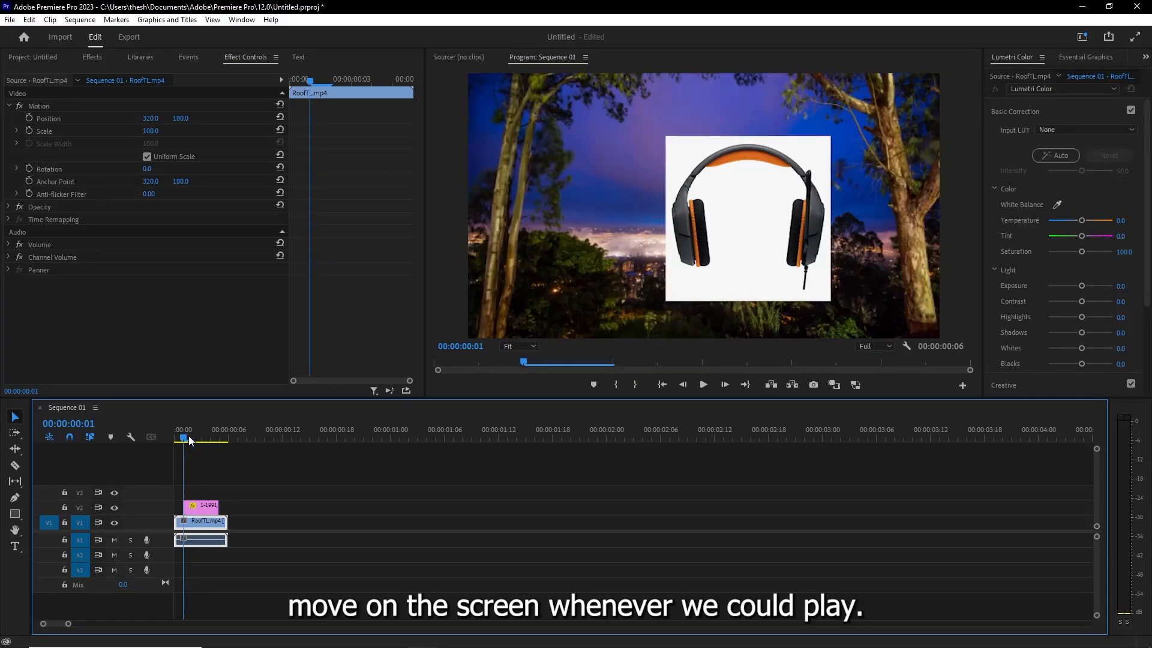
pyautogui.press('space')
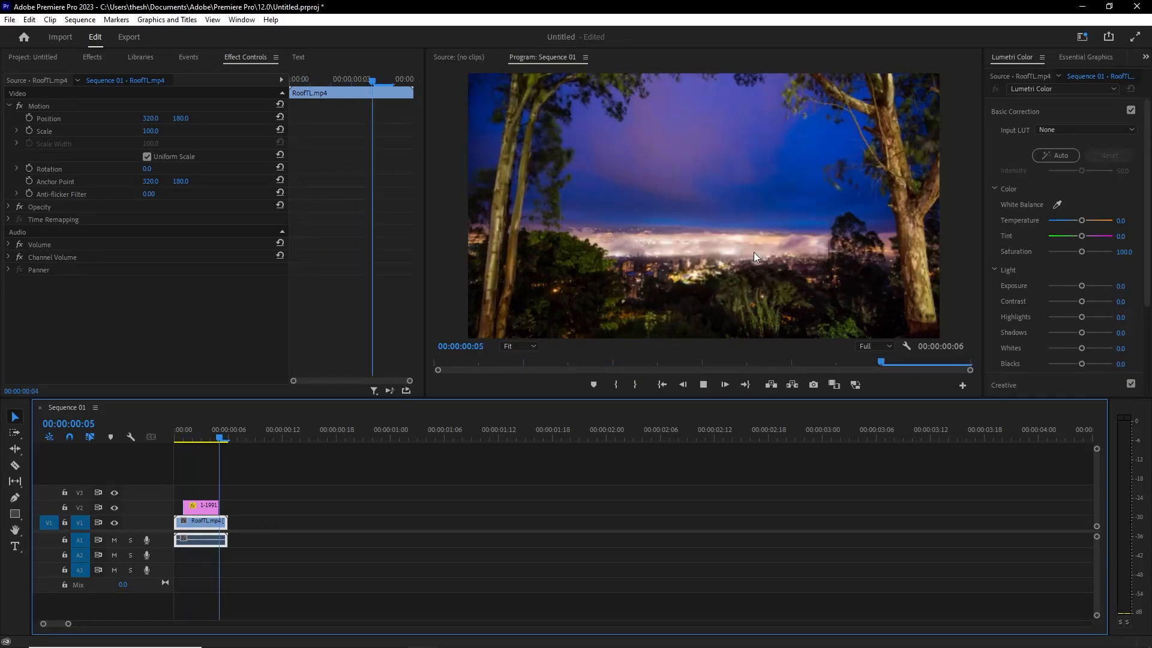
pyautogui.press('space')
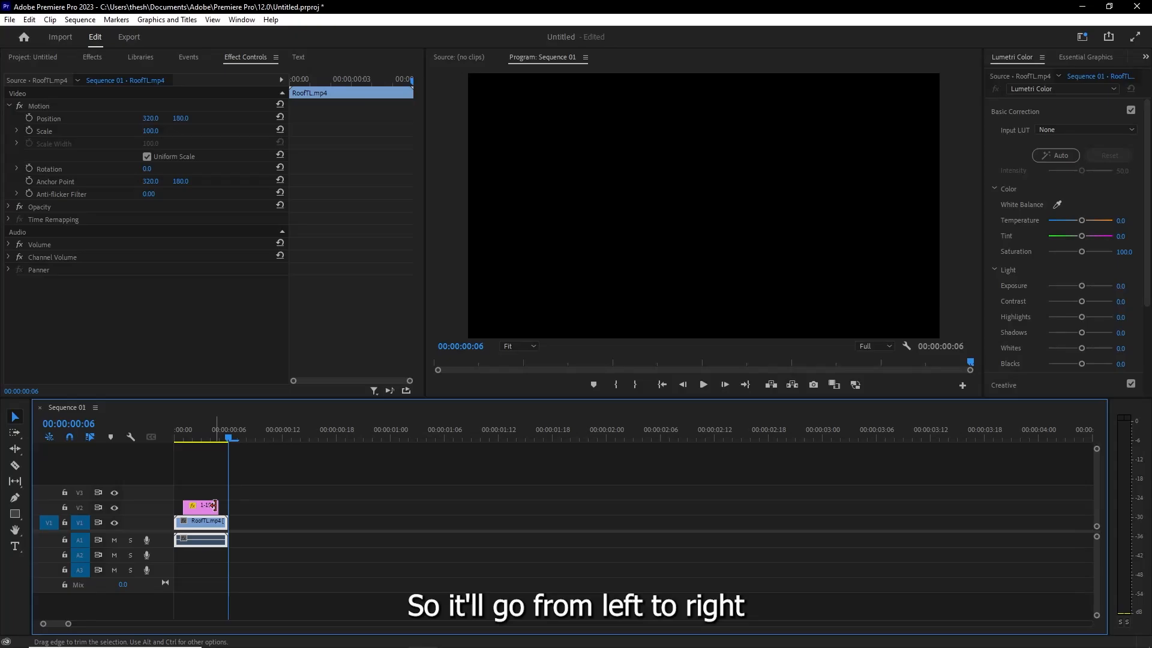
# - Extend the end of the headset clip to 00:00:02:02 and place the playhead at its start, 00:00:00:01
pyautogui.moveTo(225, 438); pyautogui.dragTo(211, 438)
pyautogui.moveTo(217, 507); pyautogui.dragTo(623, 509)
pyautogui.click(185, 442)
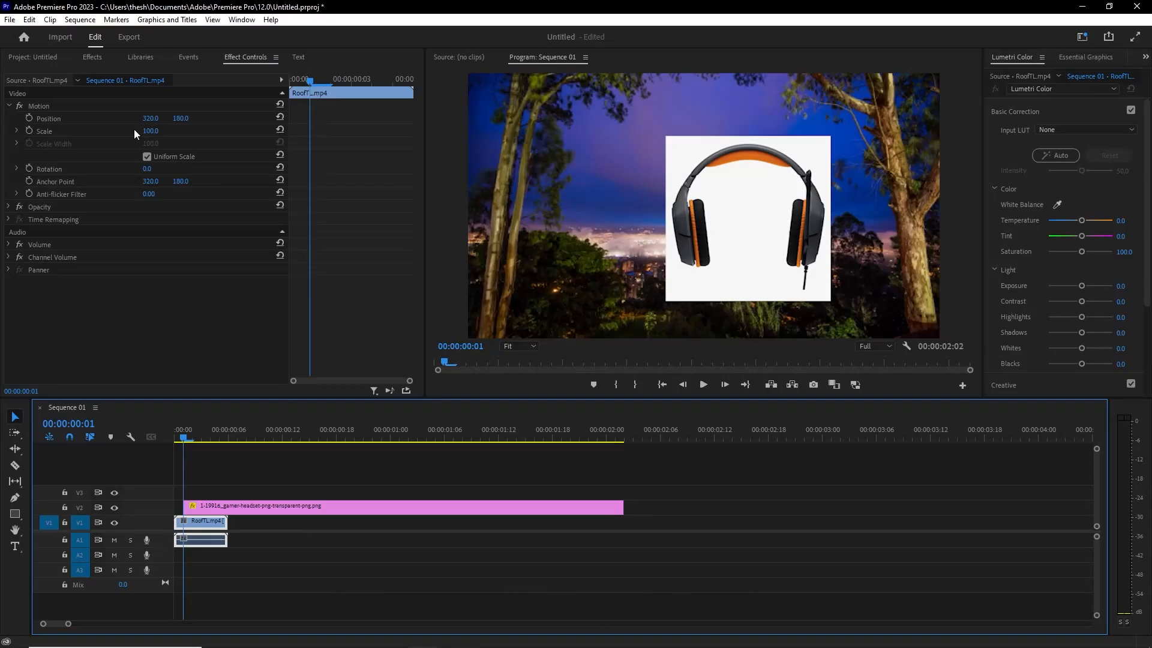
# - Enable Position keyframing on the RoofTL.mp4 clip at 00:00:00:01 and try to add another keyframe at 00:00:00:11
pyautogui.click(29, 118)
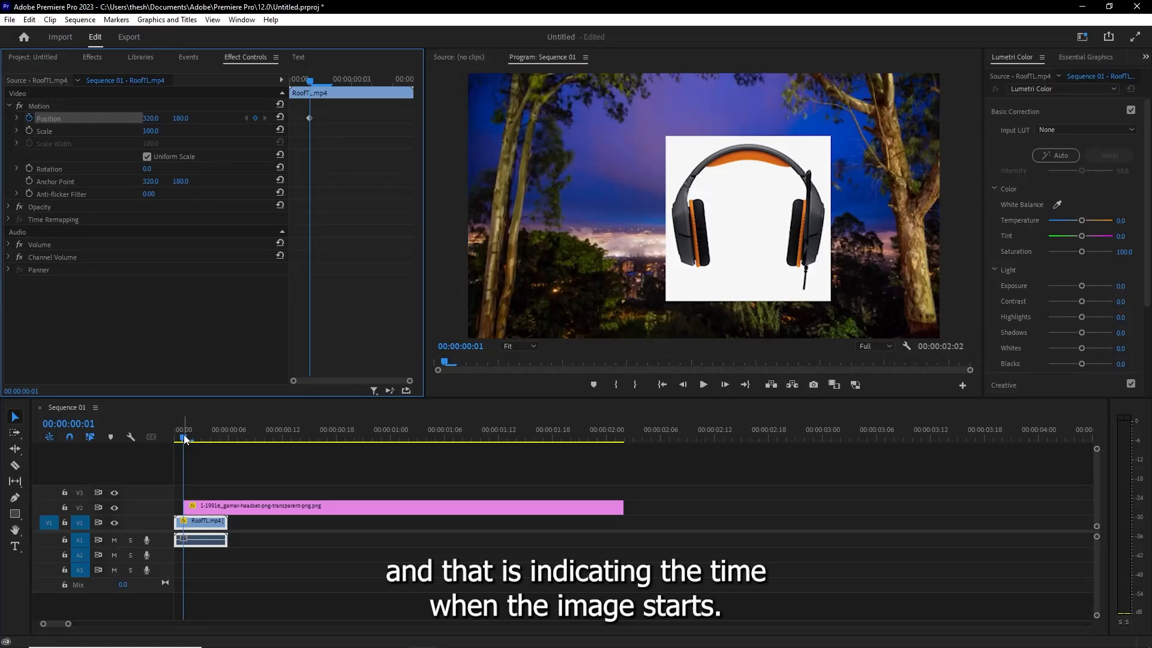
pyautogui.moveTo(184, 440); pyautogui.dragTo(276, 448)
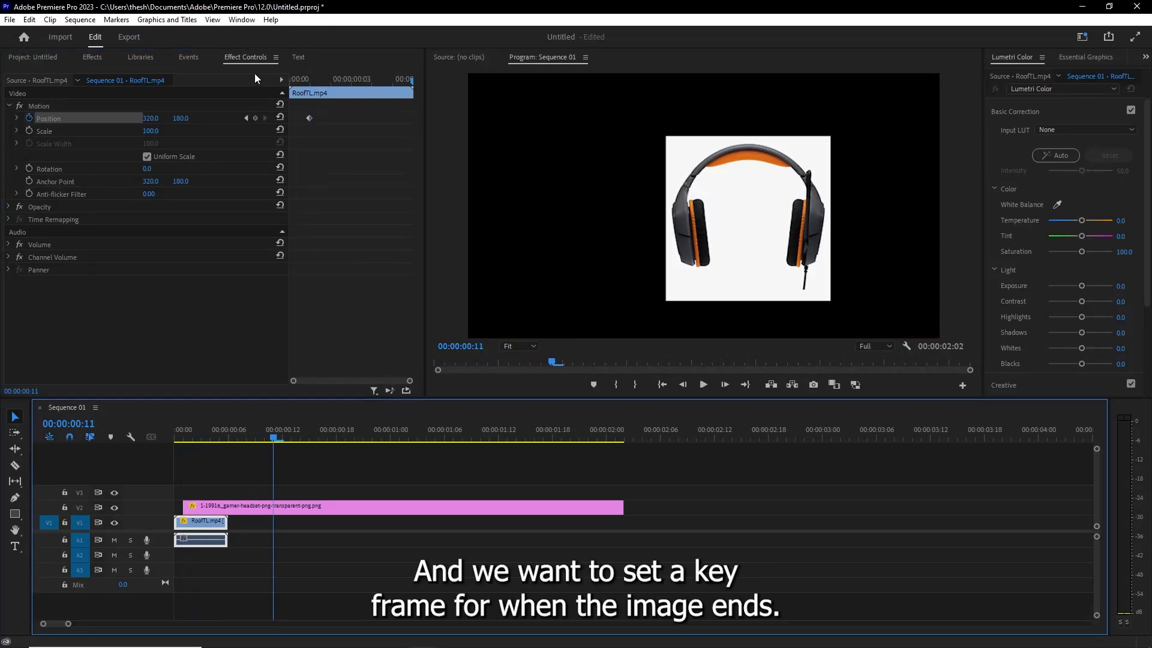
pyautogui.click(257, 118)
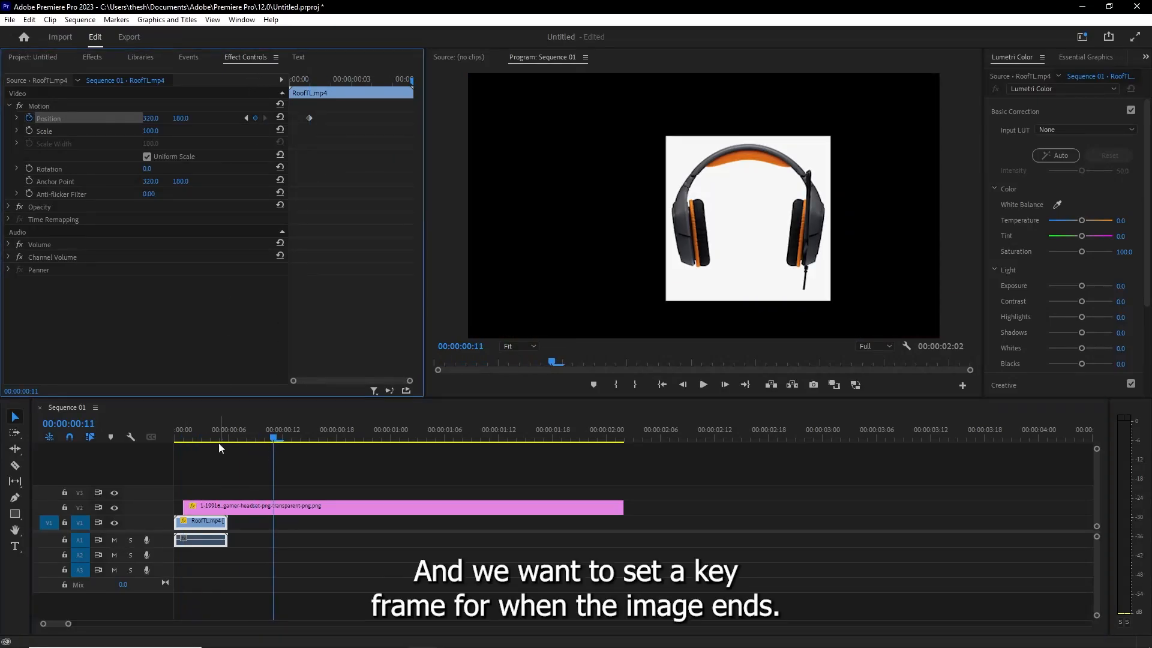
# - Delete the RoofTL.mp4 clip from the timeline and select the headset clip
pyautogui.click(208, 524)
pyautogui.press('Delete')
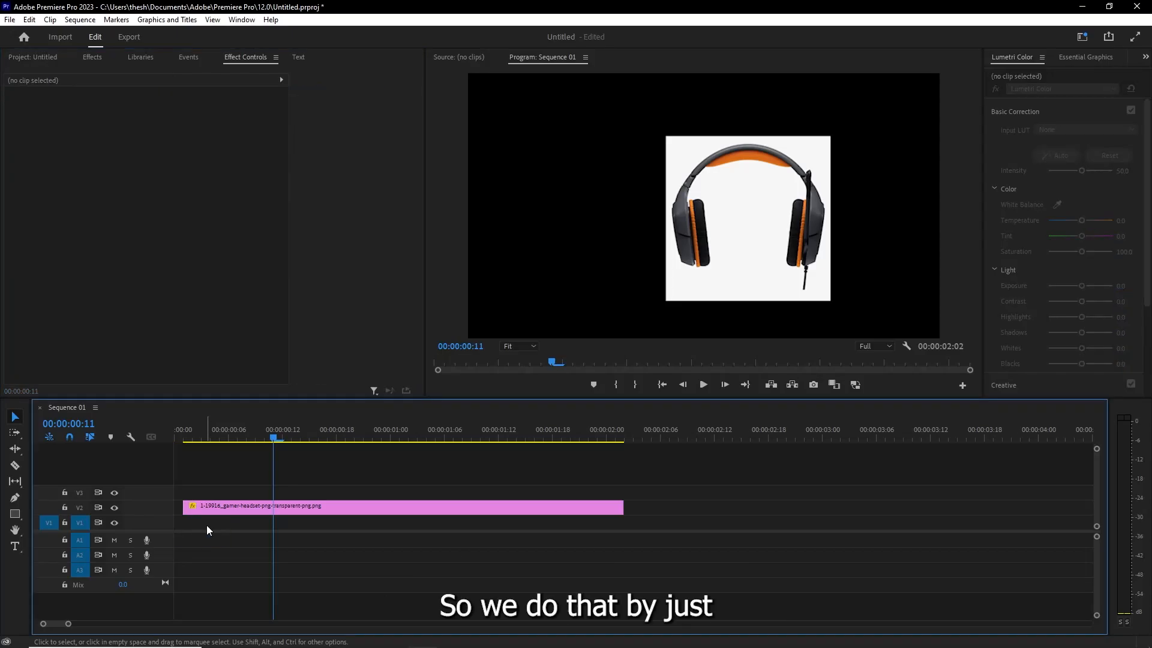
pyautogui.click(248, 510)
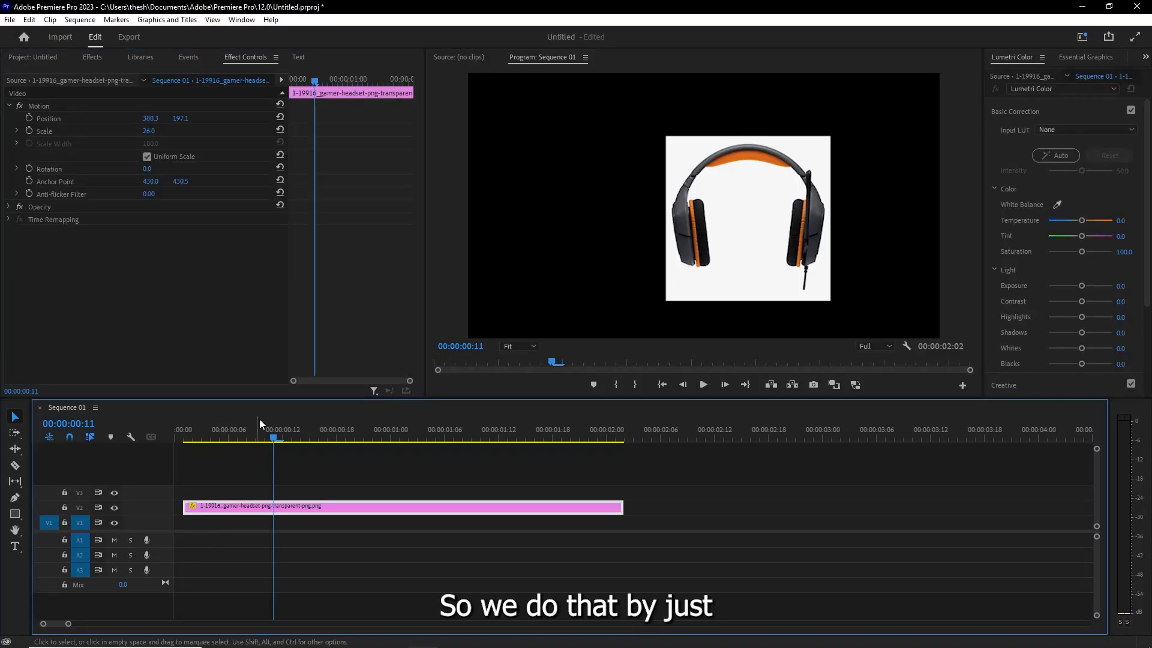
pyautogui.click(29, 117)
pyautogui.click(257, 510)
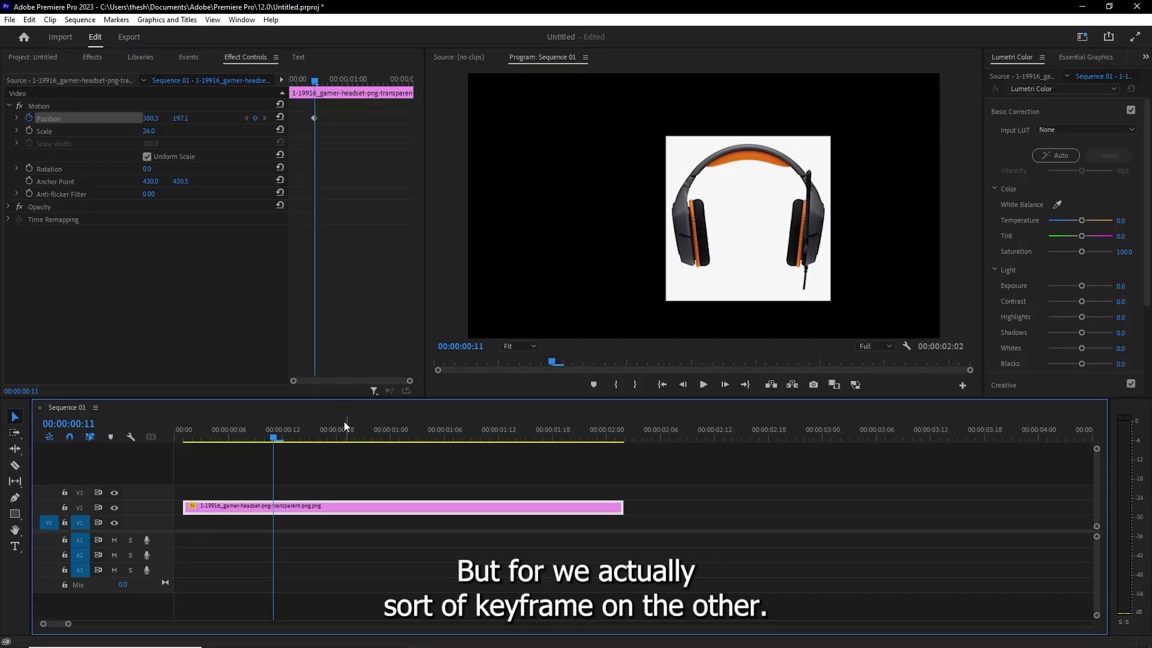
pyautogui.hotkey('ctrl', 'z')
# - Shift the headset clip to the very start of the sequence and return the playhead to 00:00:00:00
pyautogui.click(192, 433)
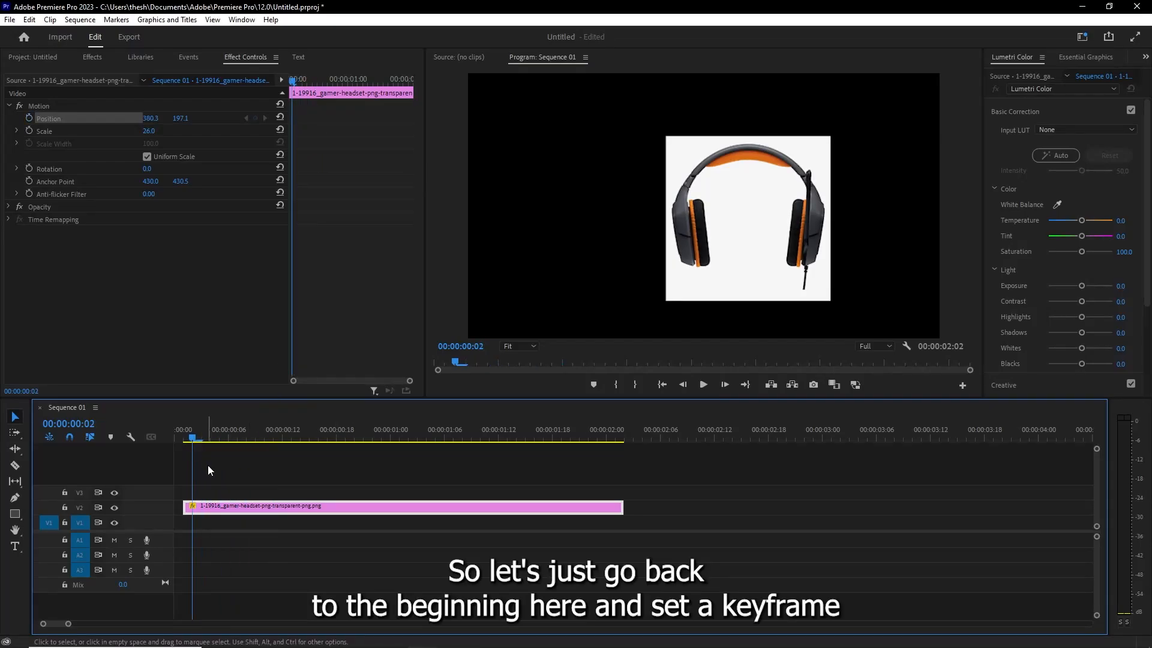
pyautogui.moveTo(232, 509); pyautogui.dragTo(223, 509)
pyautogui.click(171, 433)
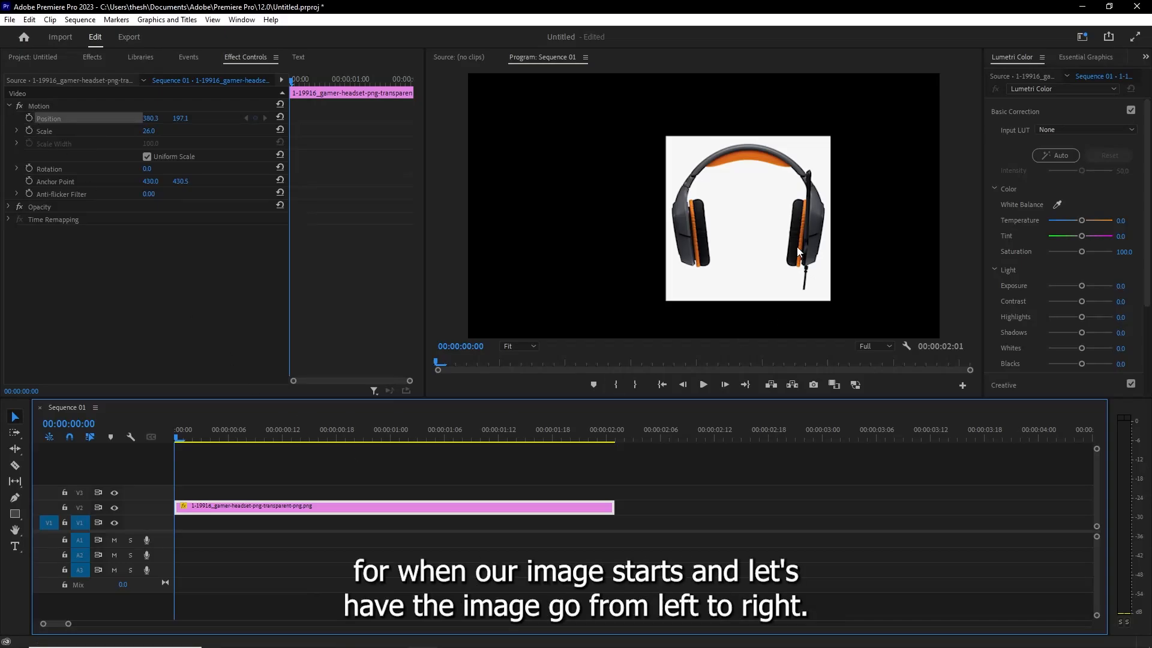
# - Move the headset image to about 123.8, 174.9 on the left side of the frame and set its first Position keyframe there
pyautogui.click(753, 225)
pyautogui.click(728, 193)
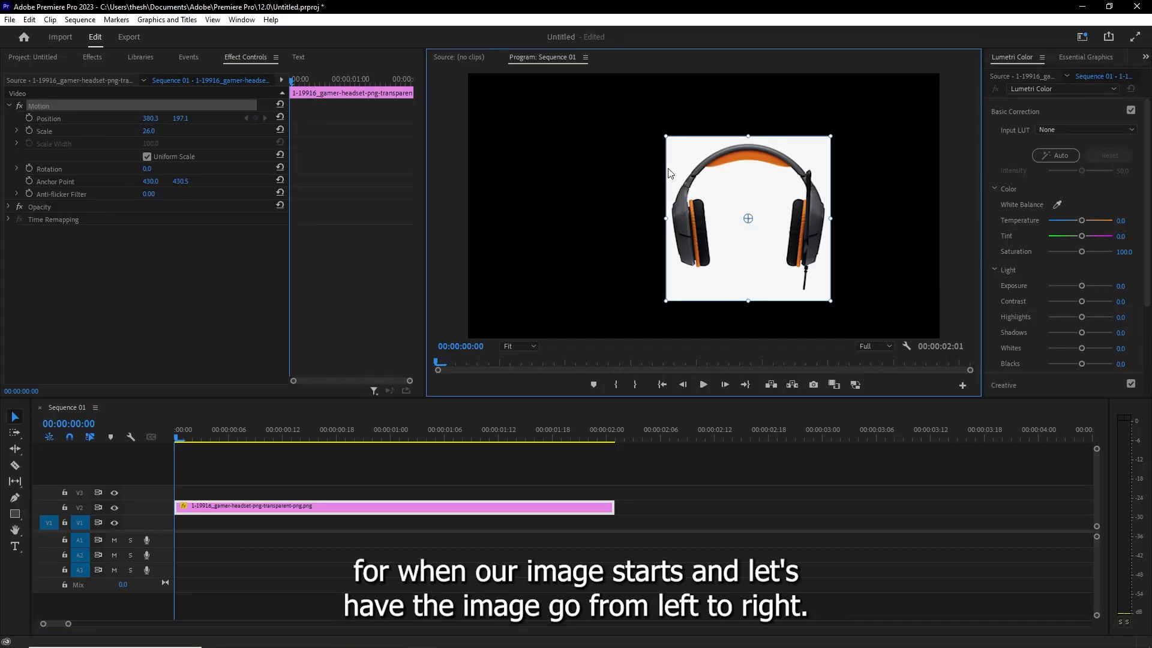
pyautogui.moveTo(715, 180); pyautogui.dragTo(527, 162)
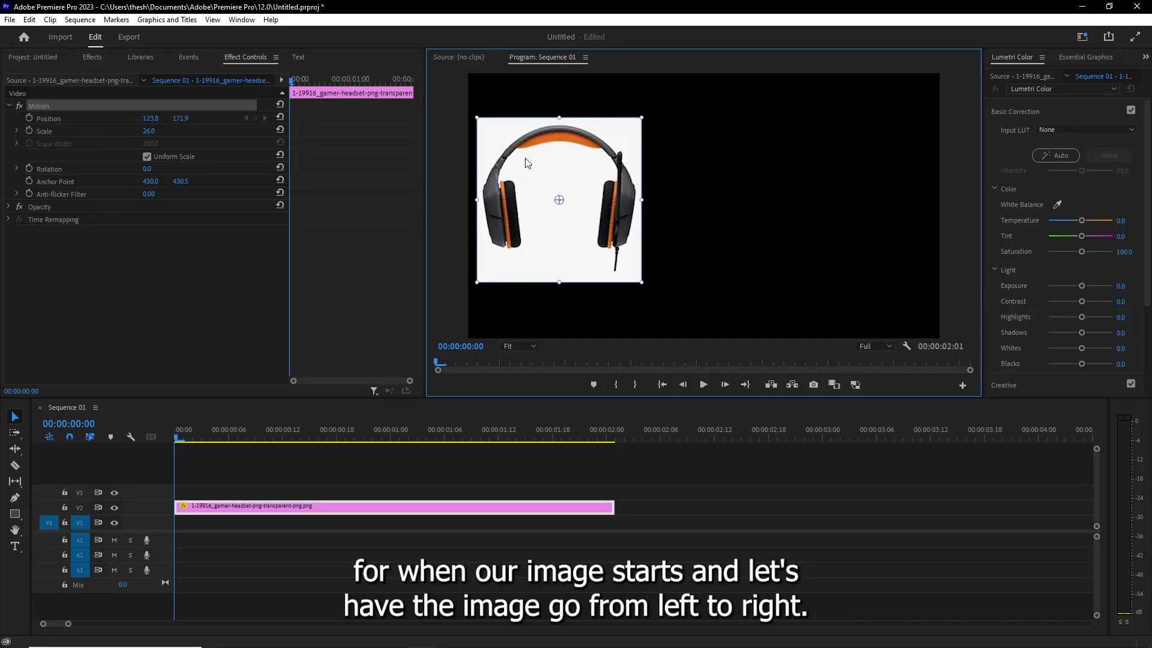
pyautogui.moveTo(181, 119)
pyautogui.mouseDown()
pyautogui.moveTo(270, 118)
pyautogui.moveTo(160, 118)
pyautogui.moveTo(182, 118)
pyautogui.mouseUp()
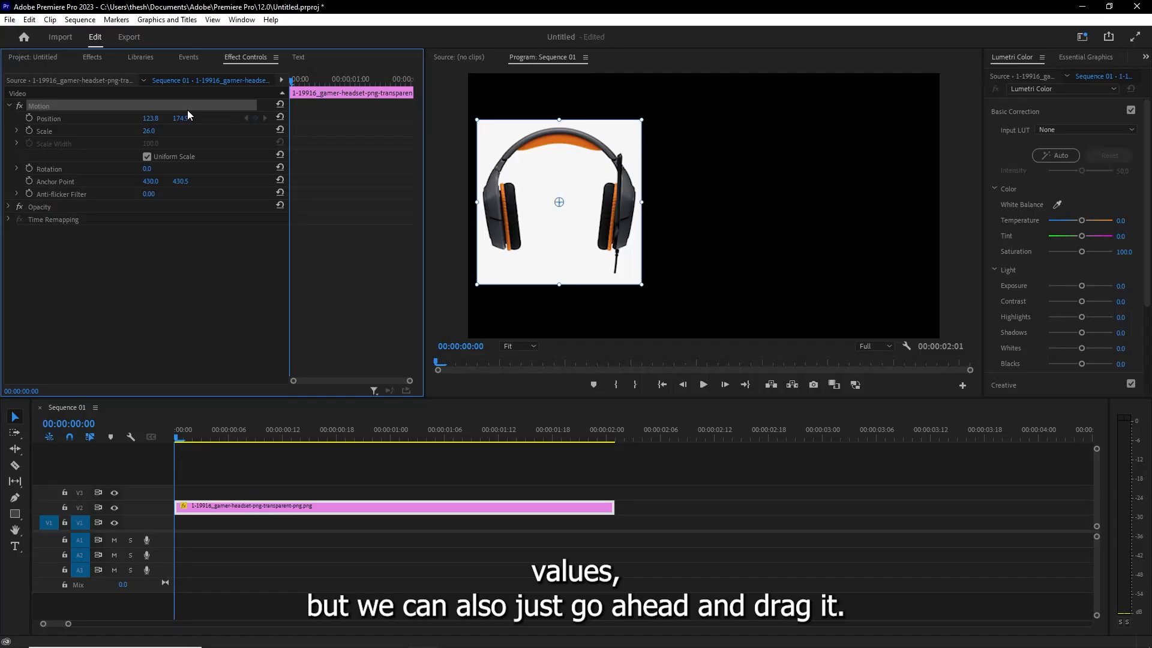
pyautogui.click(29, 117)
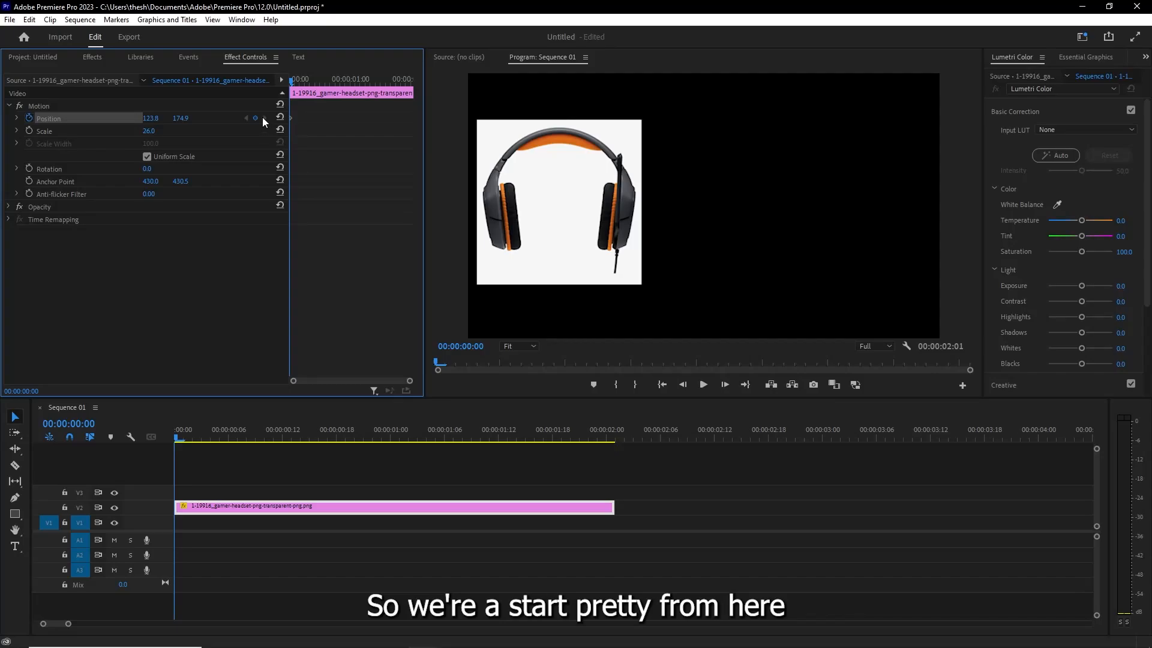
# - At 00:00:01:14, move the headset image horizontally to about 532.5, 174.0 to create a second Position keyframe
pyautogui.click(567, 175)
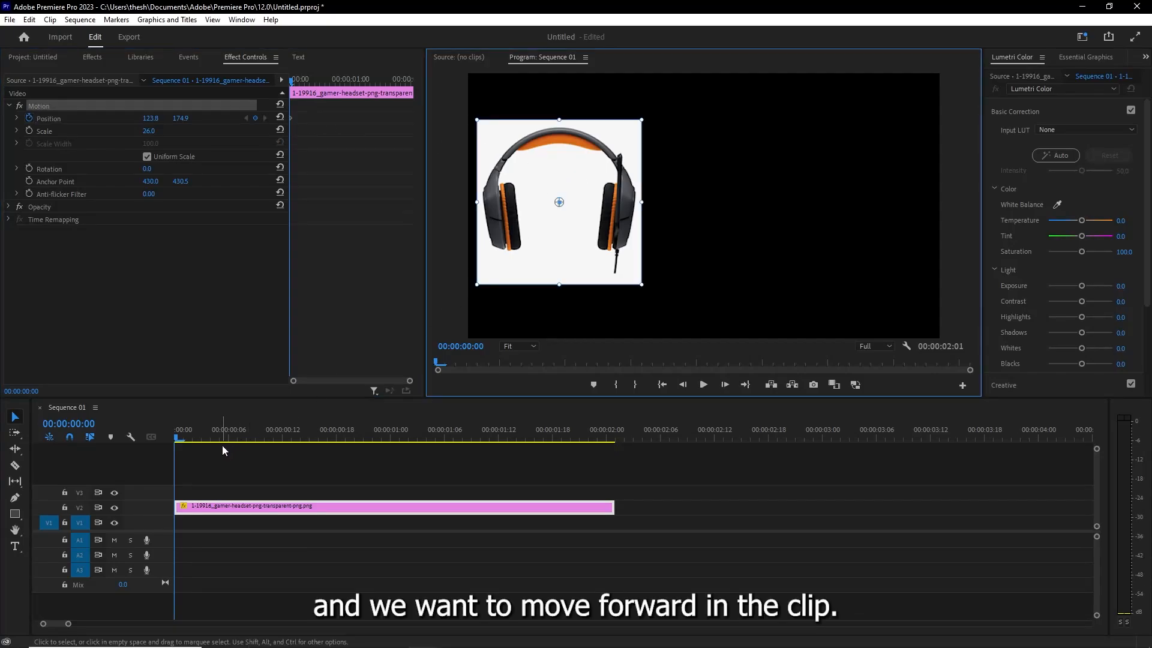
pyautogui.moveTo(176, 436); pyautogui.dragTo(516, 441)
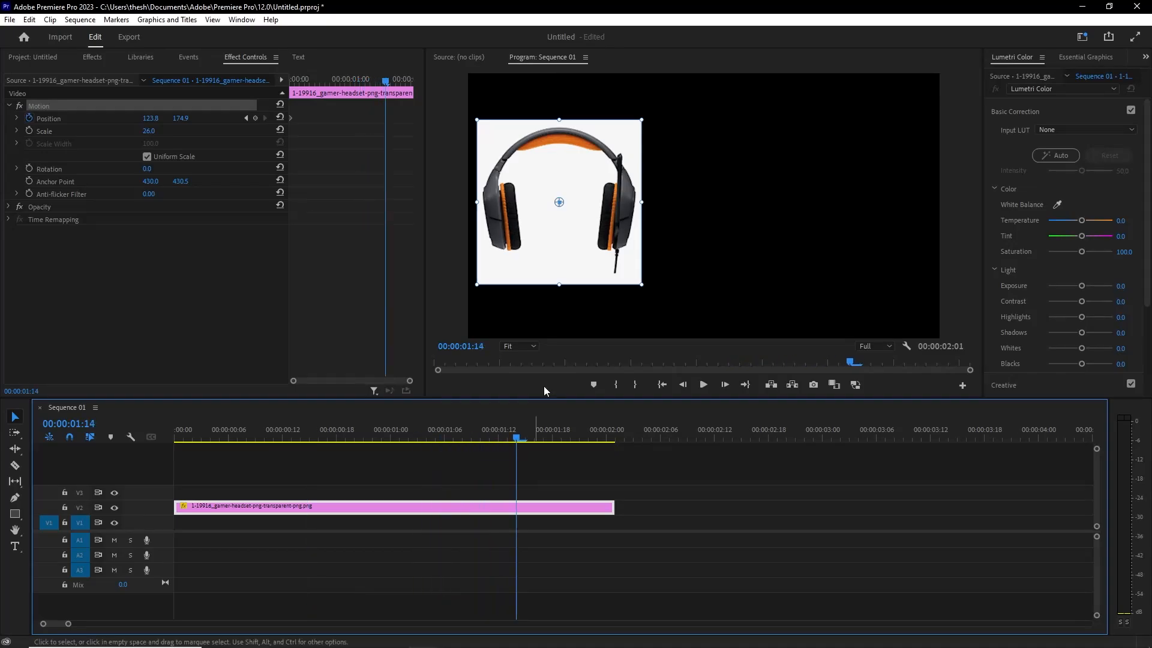
pyautogui.moveTo(571, 170); pyautogui.dragTo(890, 170)
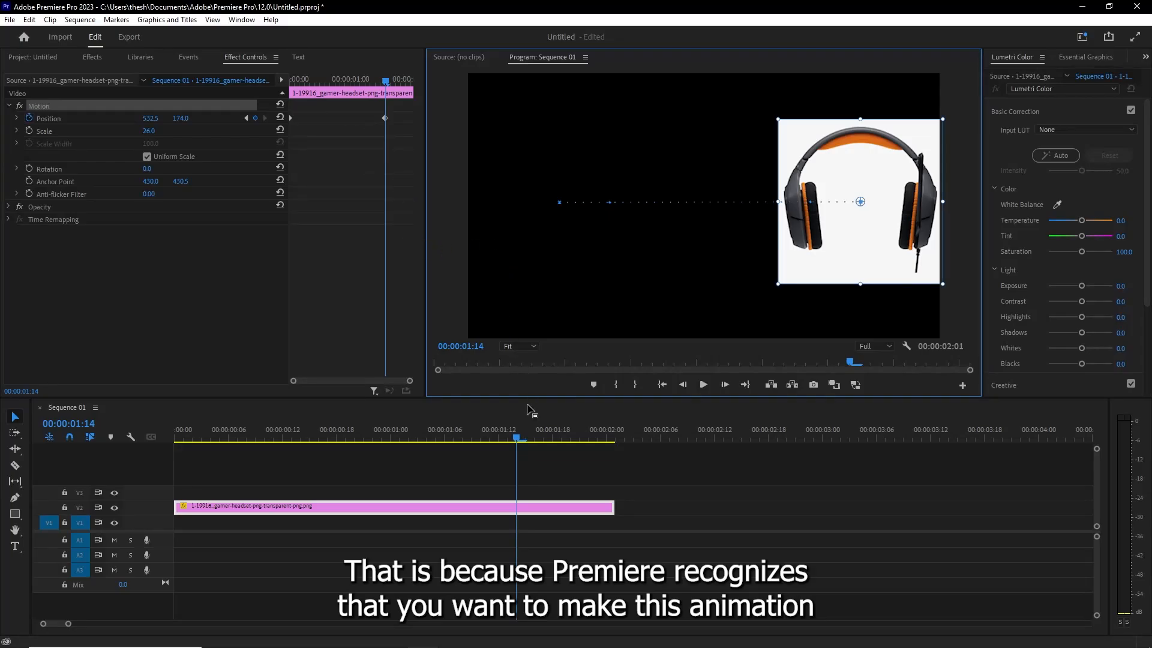
# - Play the animation from the start to check the left-to-right movement, and return the playhead to 00:00:00:00
pyautogui.moveTo(301, 426); pyautogui.dragTo(51, 436)
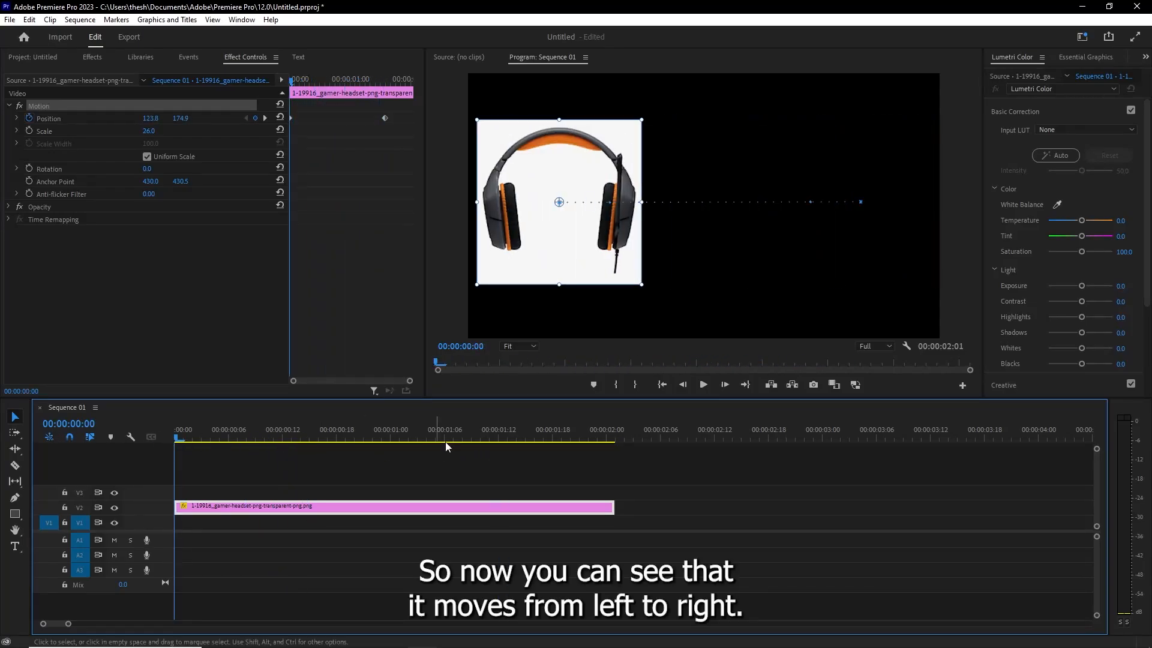
pyautogui.press('space')
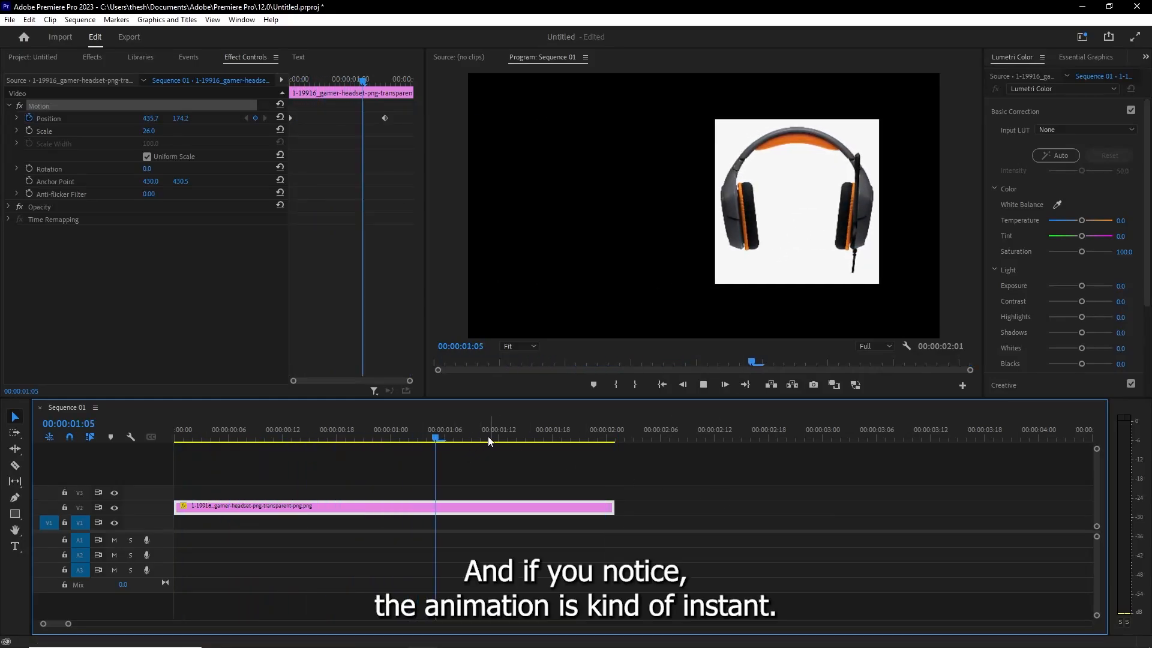
pyautogui.press('space')
pyautogui.moveTo(486, 433); pyautogui.dragTo(141, 437)
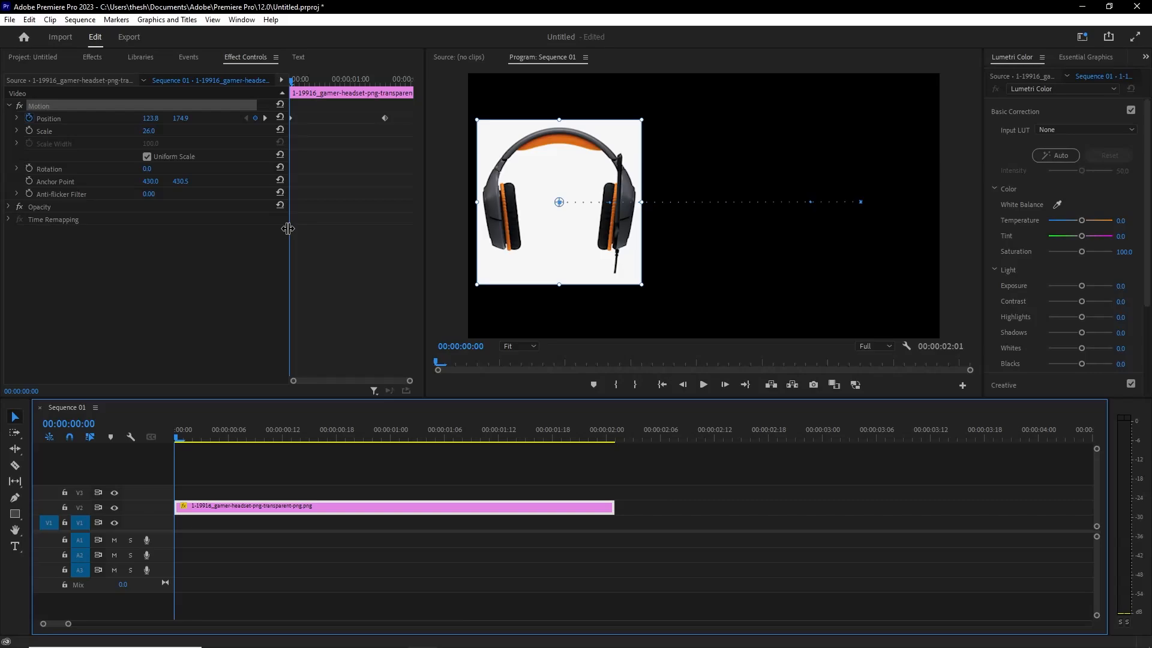
# - Apply Ease Out temporal interpolation to the first Position keyframe of the headset clip
pyautogui.click(402, 135)
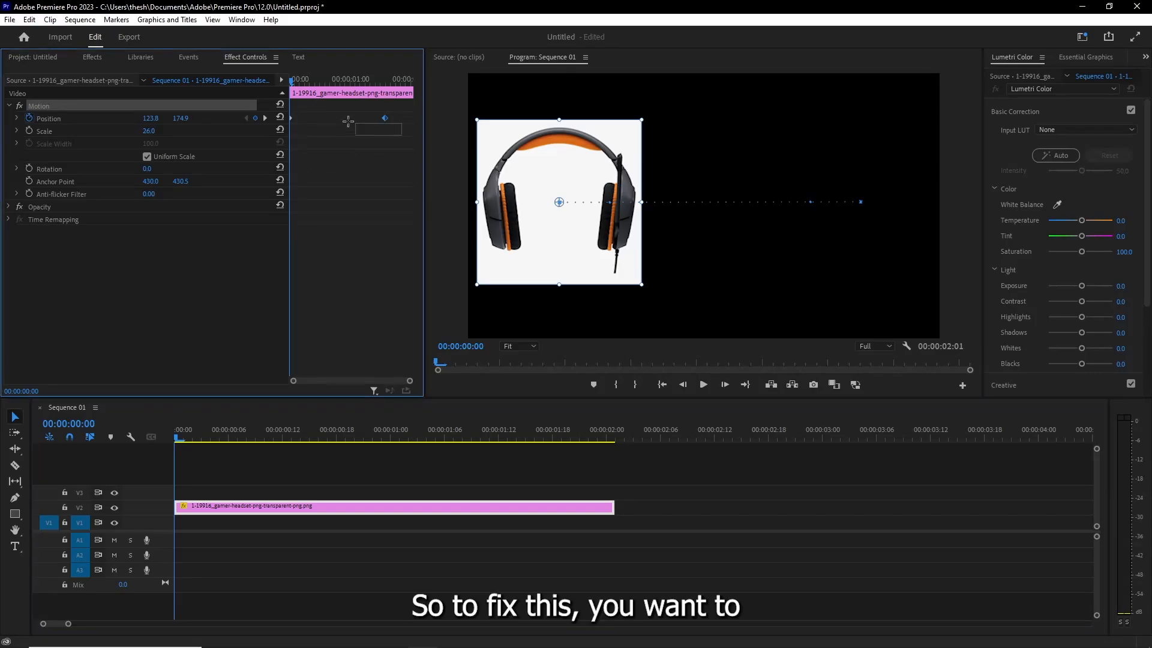
pyautogui.moveTo(288, 125); pyautogui.dragTo(293, 125)
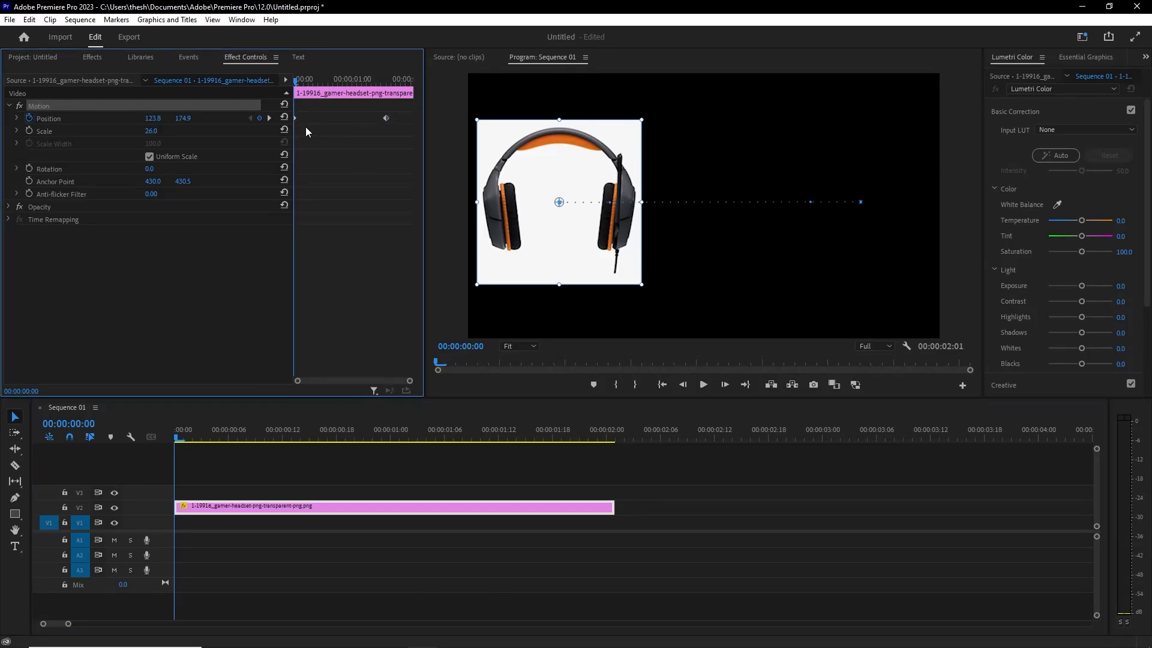
pyautogui.rightClick(296, 117)
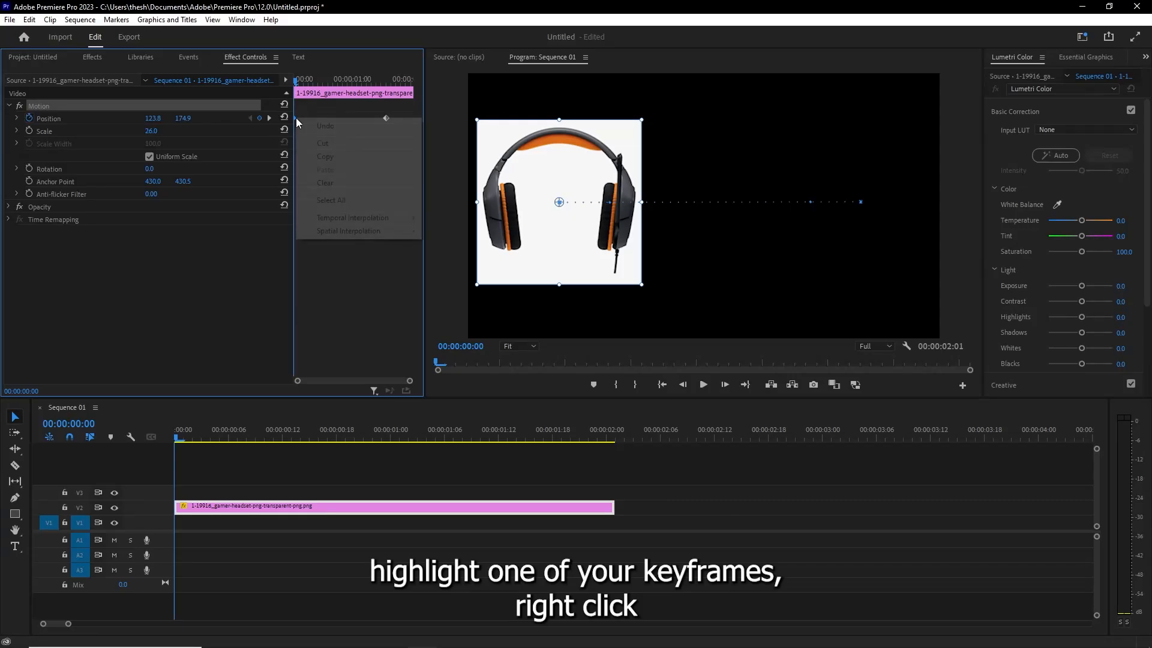
pyautogui.moveTo(359, 221)
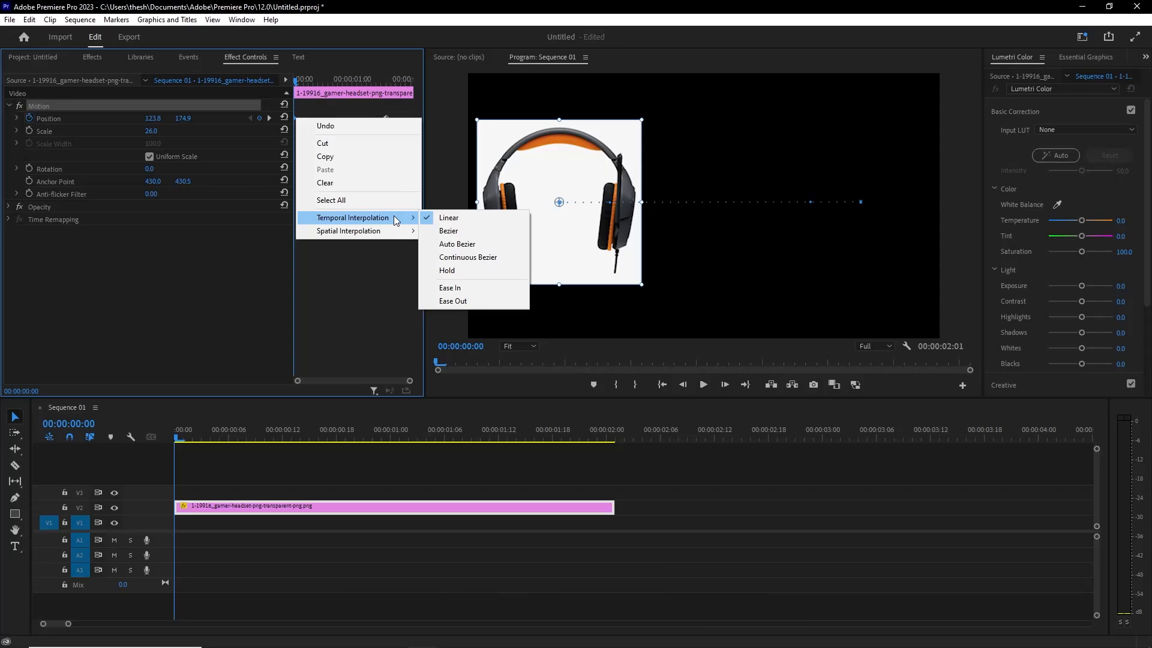
pyautogui.click(454, 302)
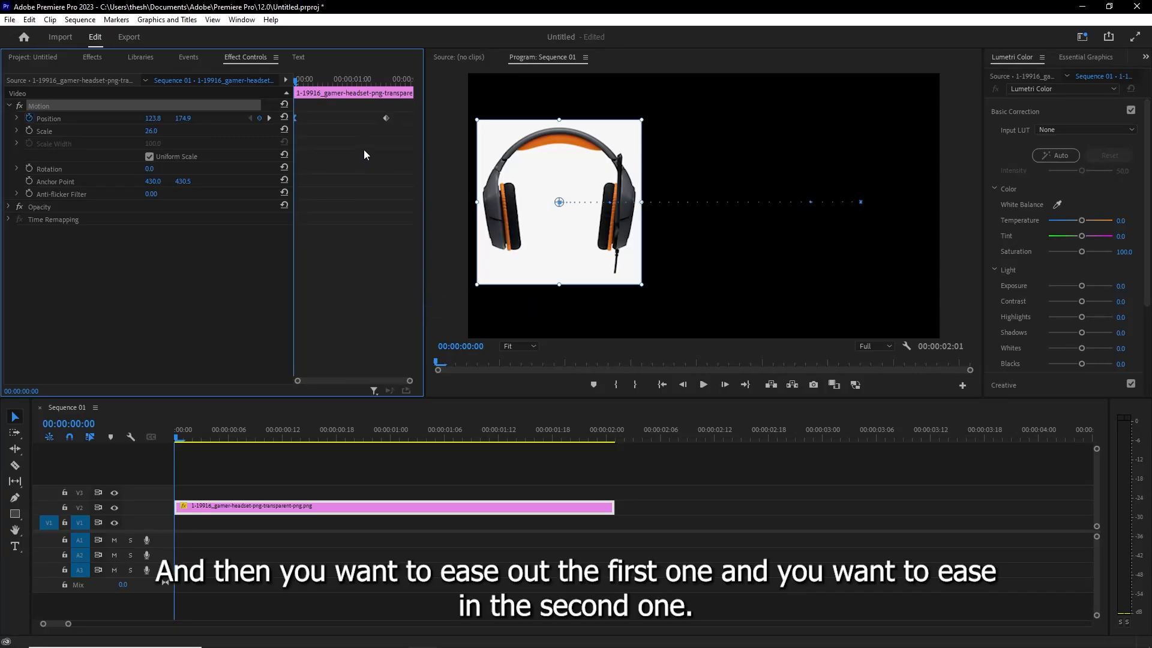
# - Apply Ease In temporal interpolation to the second Position keyframe of the headset clip
pyautogui.rightClick(385, 118)
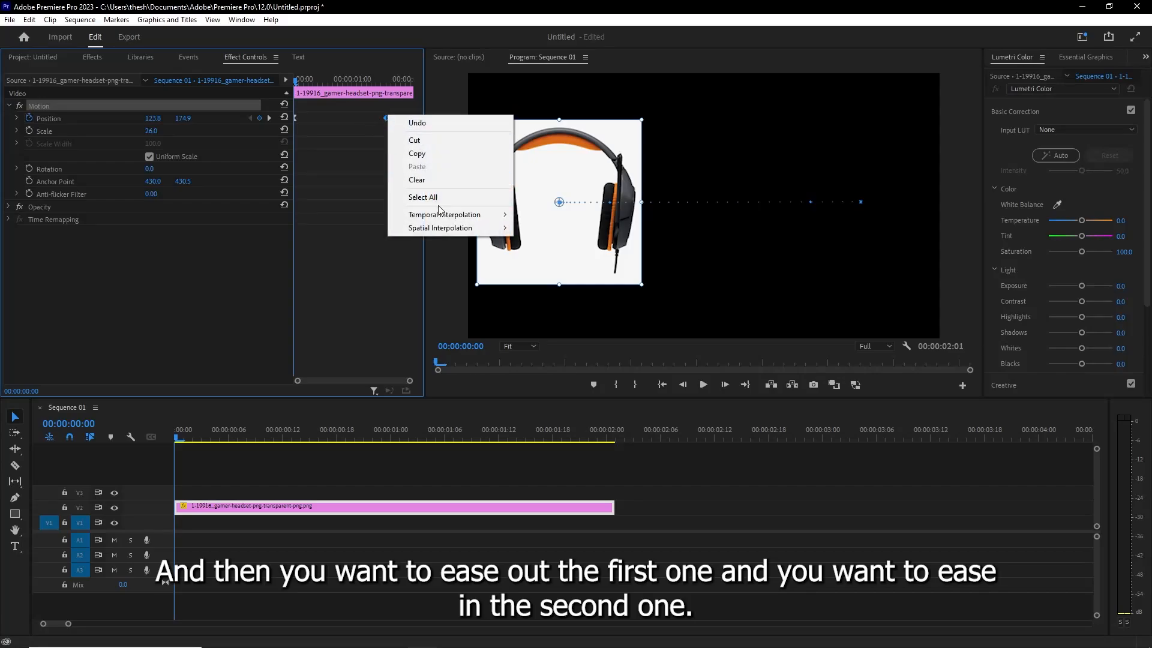
pyautogui.moveTo(459, 215)
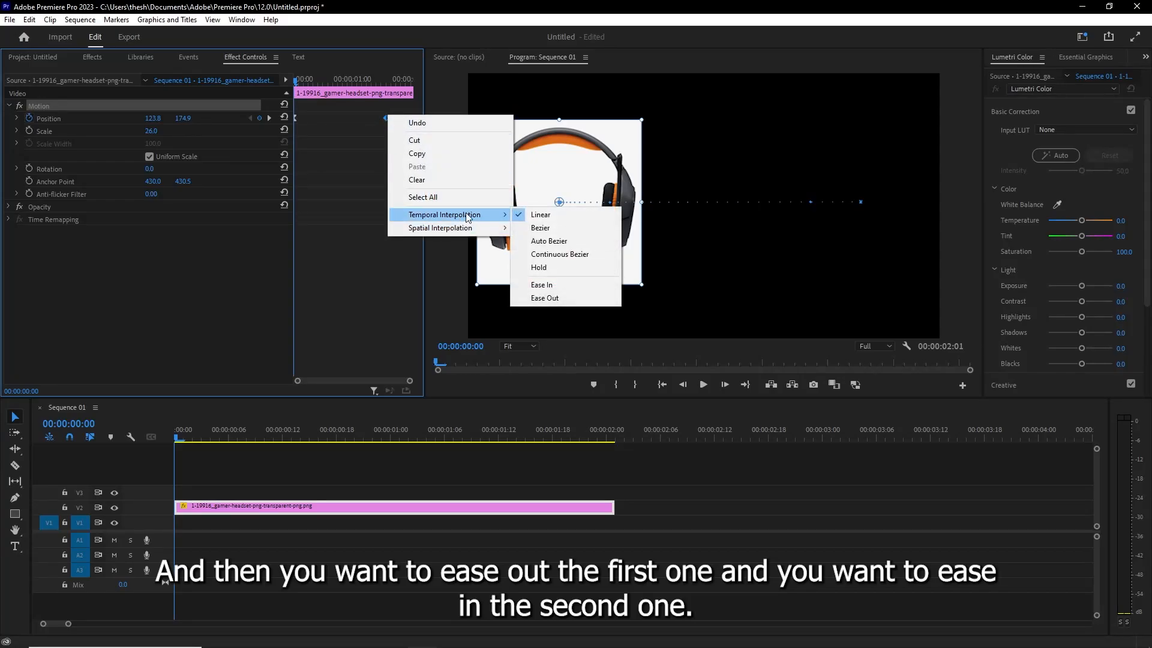
pyautogui.click(556, 284)
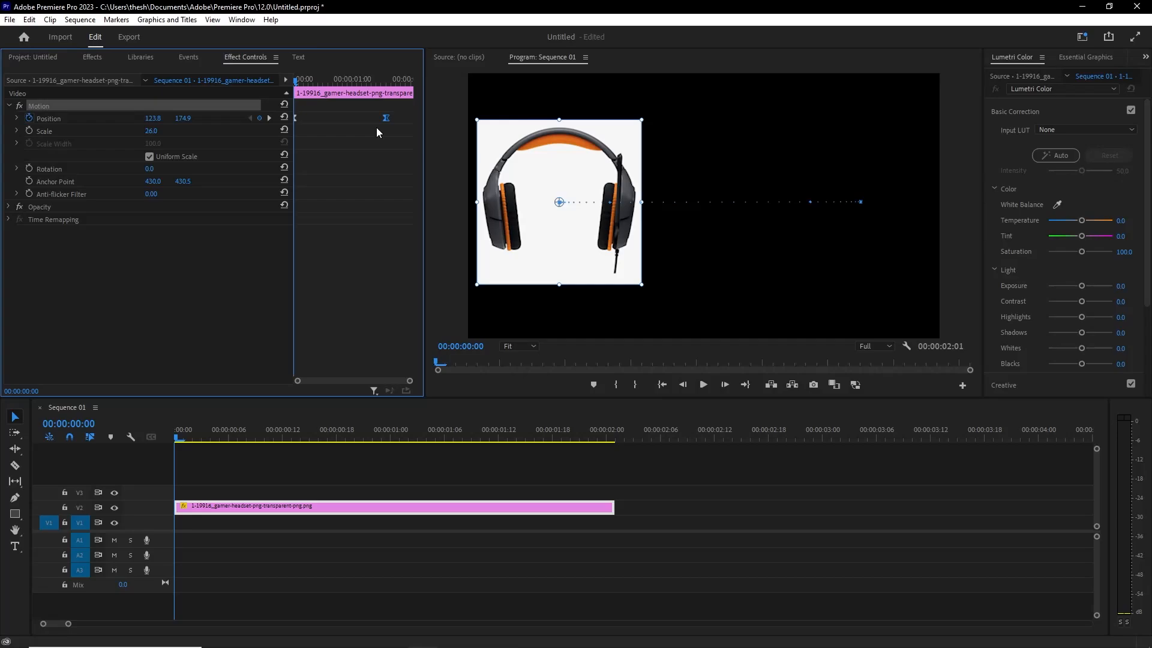
pyautogui.click(318, 122)
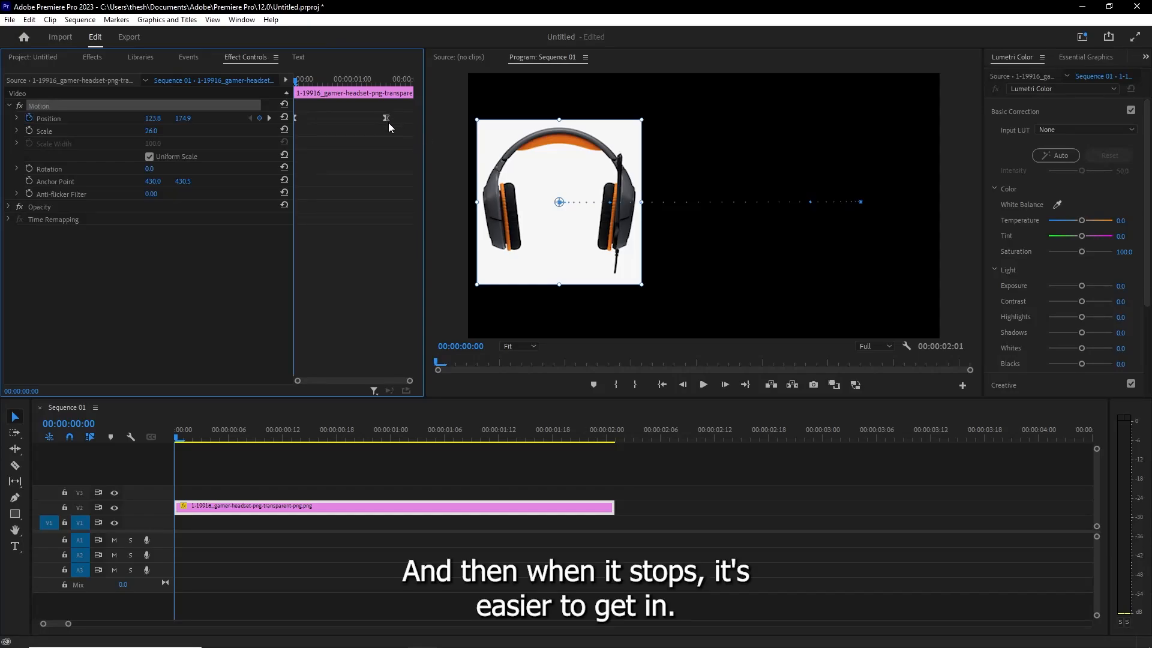
# - Play the eased headset animation to check how smooth the movement looks
pyautogui.press('space')
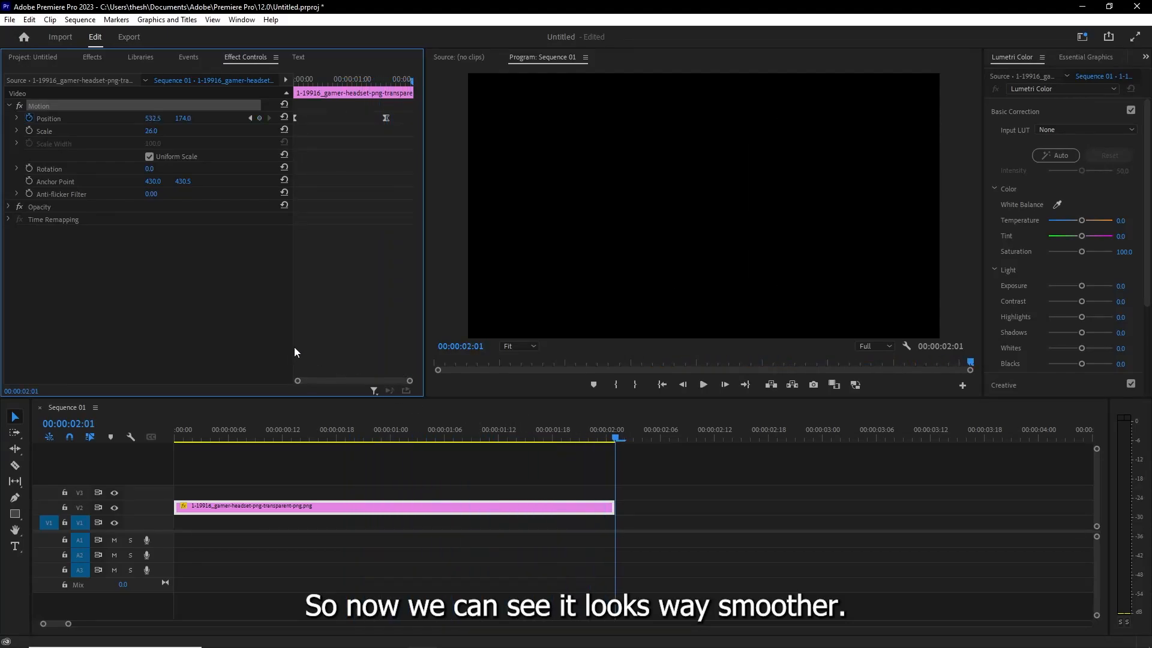
pyautogui.press('space')
pyautogui.press('space')
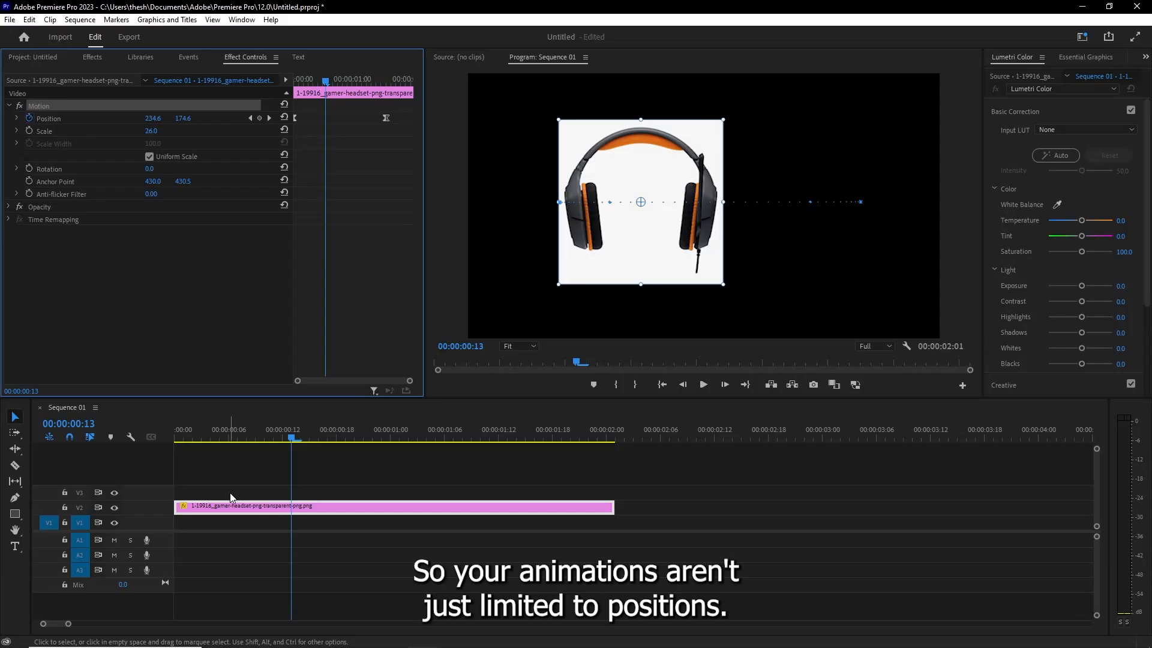
# - Search the effects for "crop", apply the Crop effect to the headset clip, and return the playhead to 00:00:00:00
pyautogui.click(99, 60)
pyautogui.click(82, 74)
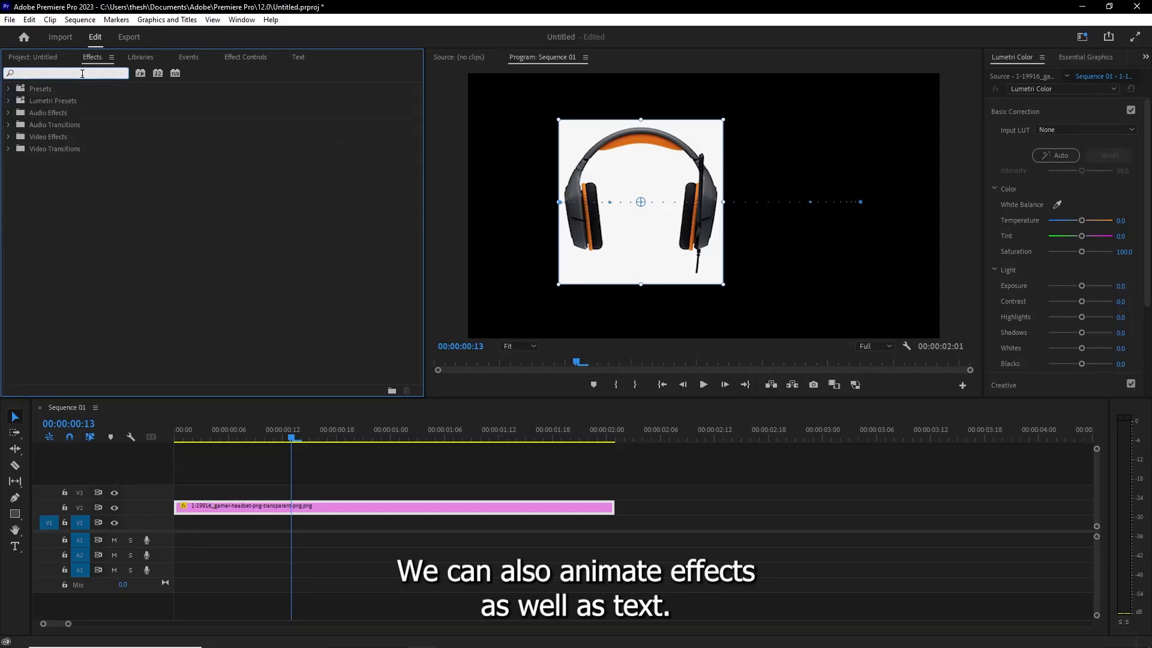
pyautogui.write('crop')
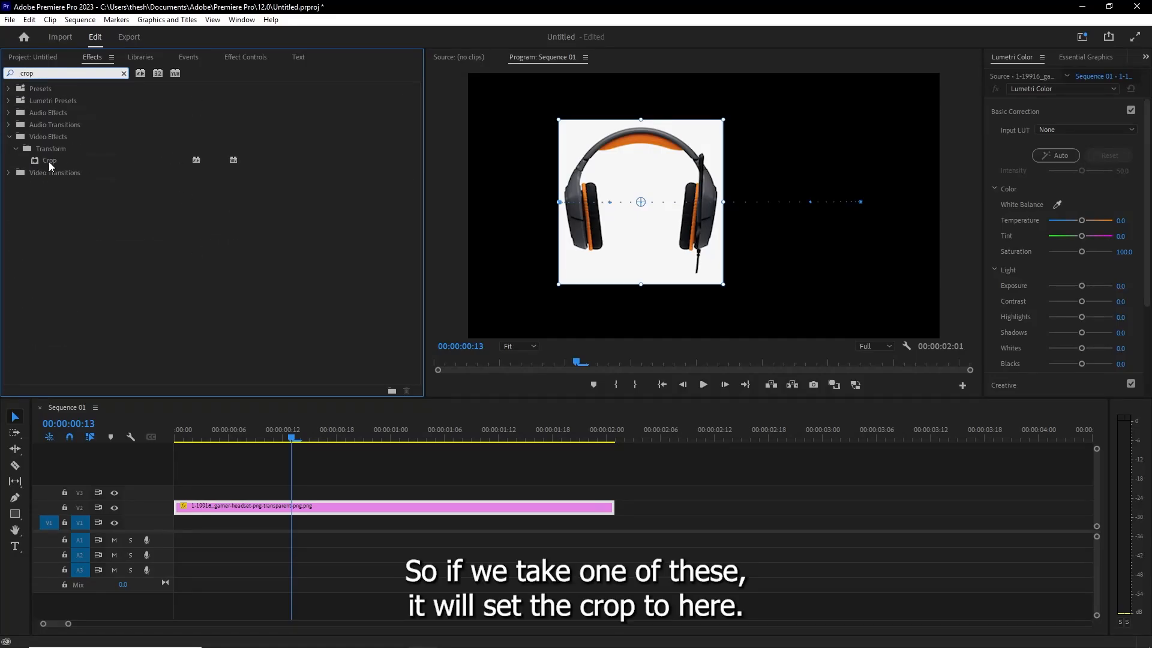
pyautogui.moveTo(49, 160); pyautogui.dragTo(215, 510)
pyautogui.moveTo(223, 440); pyautogui.dragTo(160, 422)
# - Place RoofTL.mp4 at the start of track V1 and delete the headset clip from track V2
pyautogui.click(34, 54)
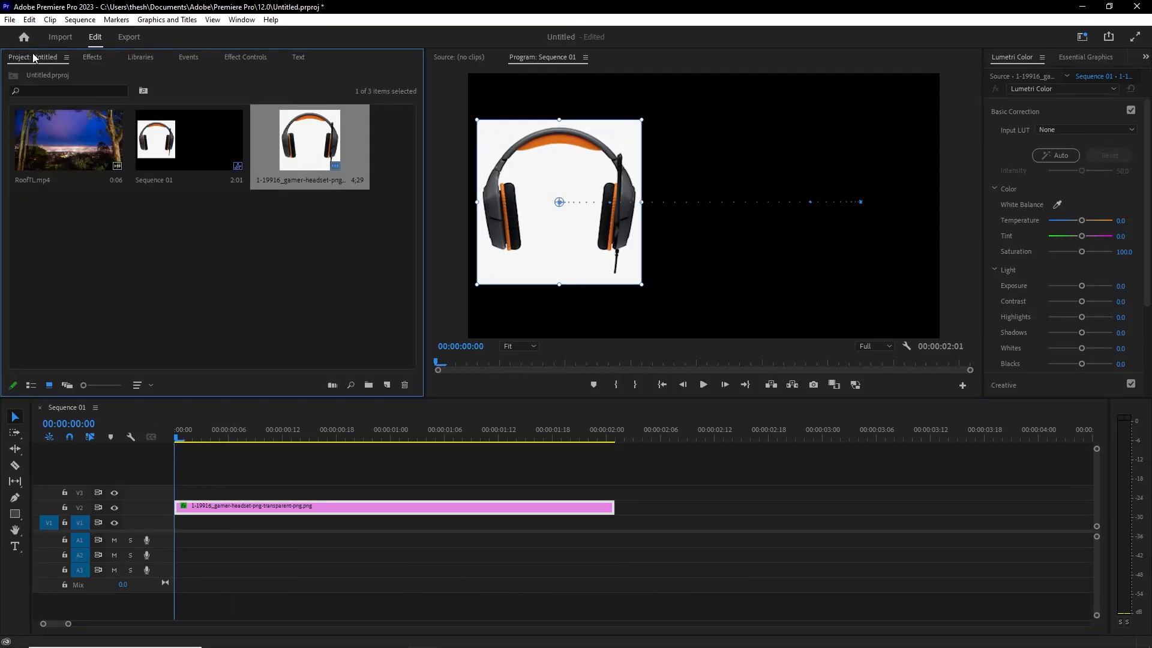
pyautogui.moveTo(68, 139); pyautogui.dragTo(280, 526)
pyautogui.click(204, 509)
pyautogui.press('Delete')
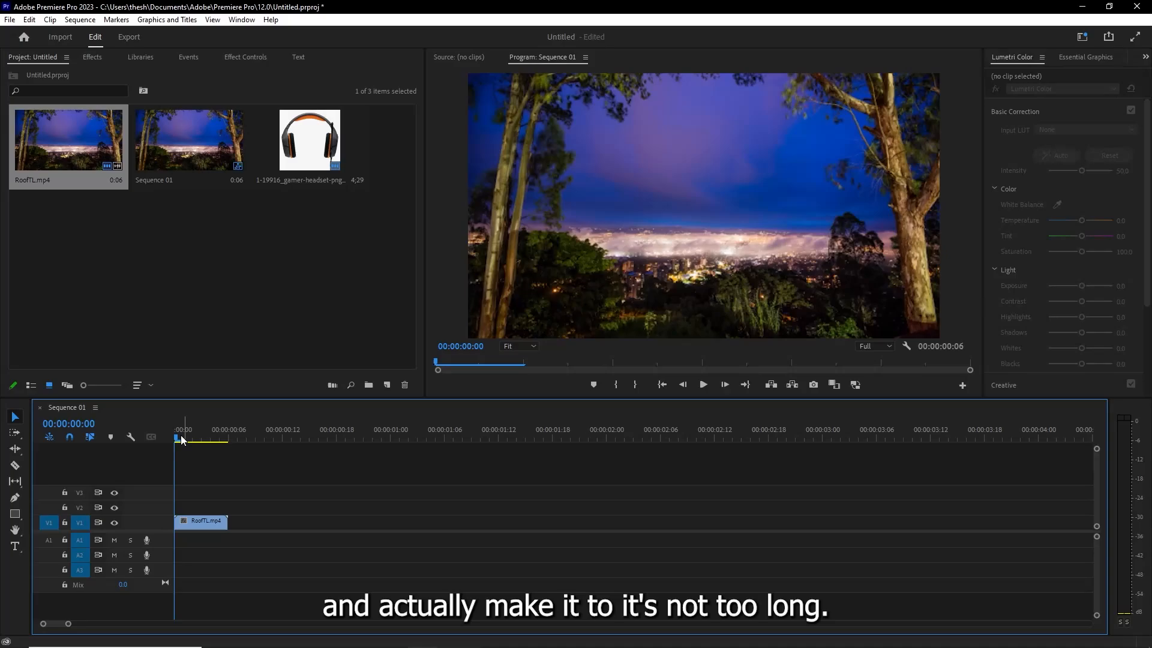
# - Preview the short RoofTL.mp4 clip and return the playhead to 00:00:00:00
pyautogui.press('space')
pyautogui.press('space')
pyautogui.press('space')
pyautogui.click(206, 429)
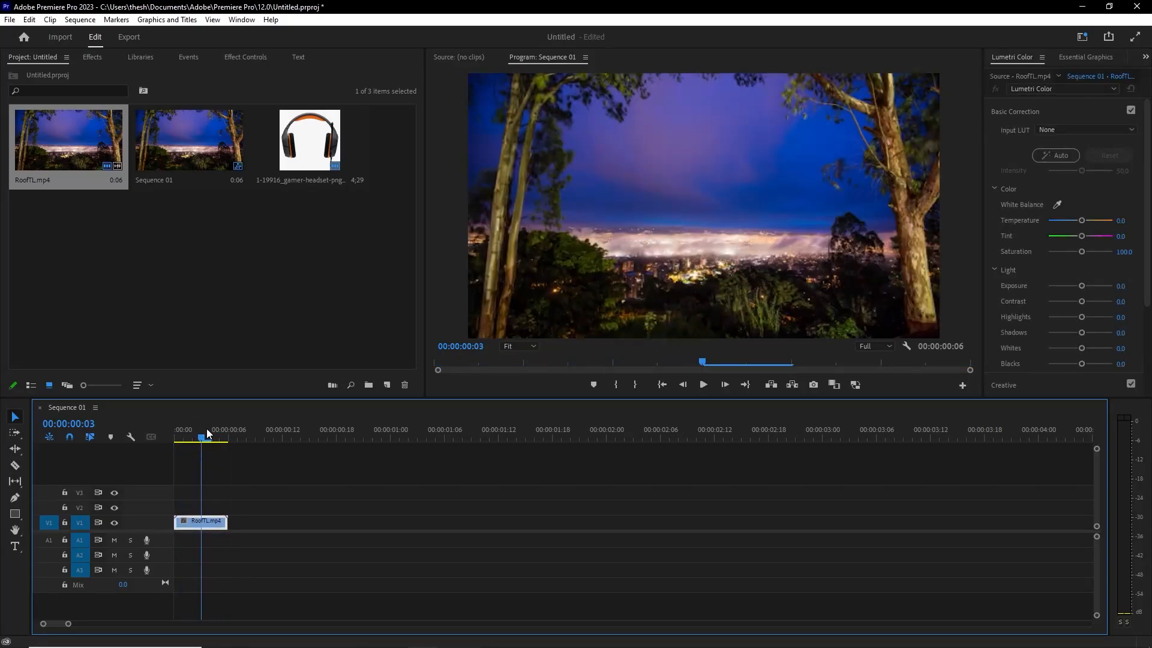
pyautogui.moveTo(206, 432); pyautogui.dragTo(151, 431)
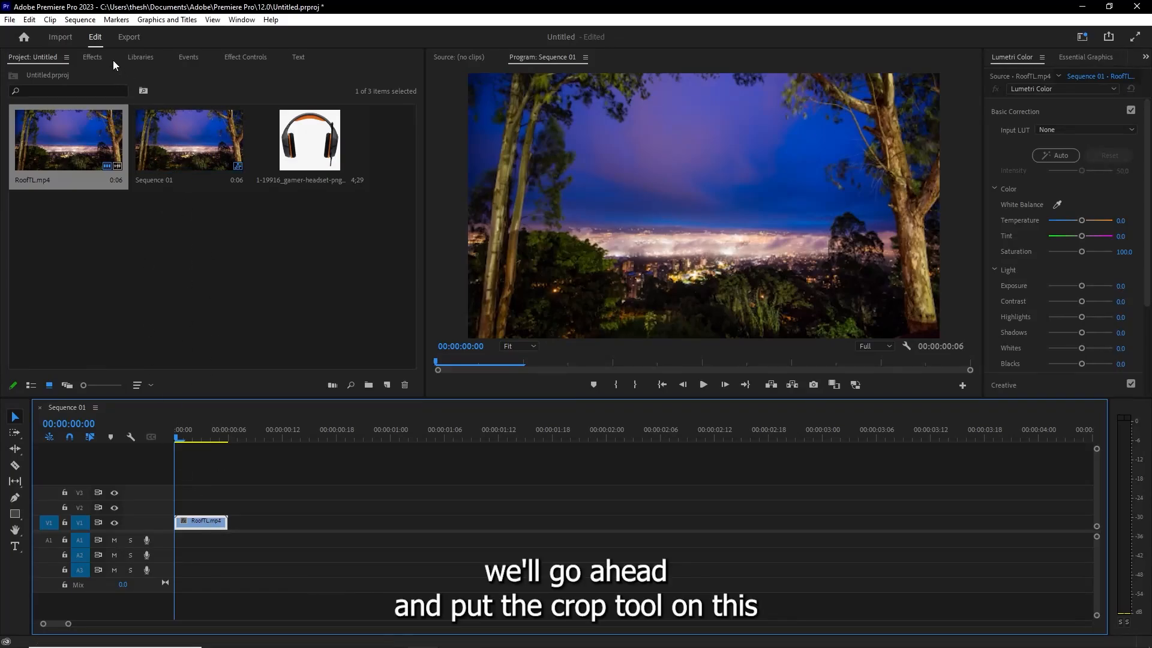
# - Apply the Crop effect to the RoofTL.mp4 clip and show its effect settings
pyautogui.click(93, 58)
pyautogui.moveTo(51, 168); pyautogui.dragTo(193, 523)
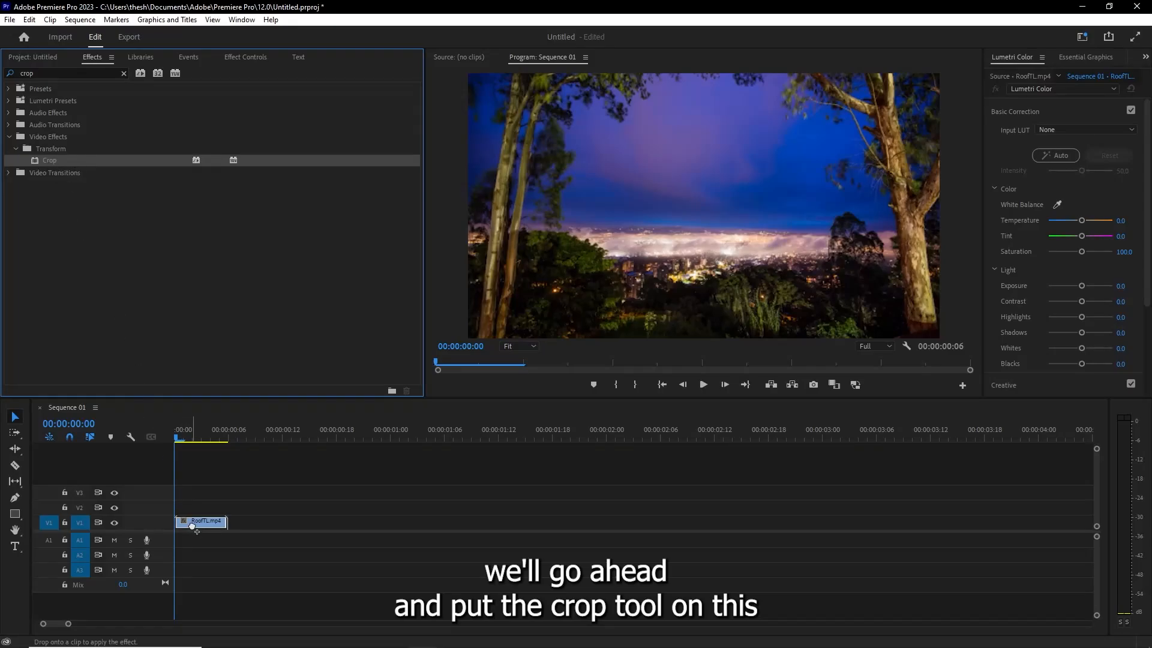
pyautogui.click(138, 58)
pyautogui.click(49, 57)
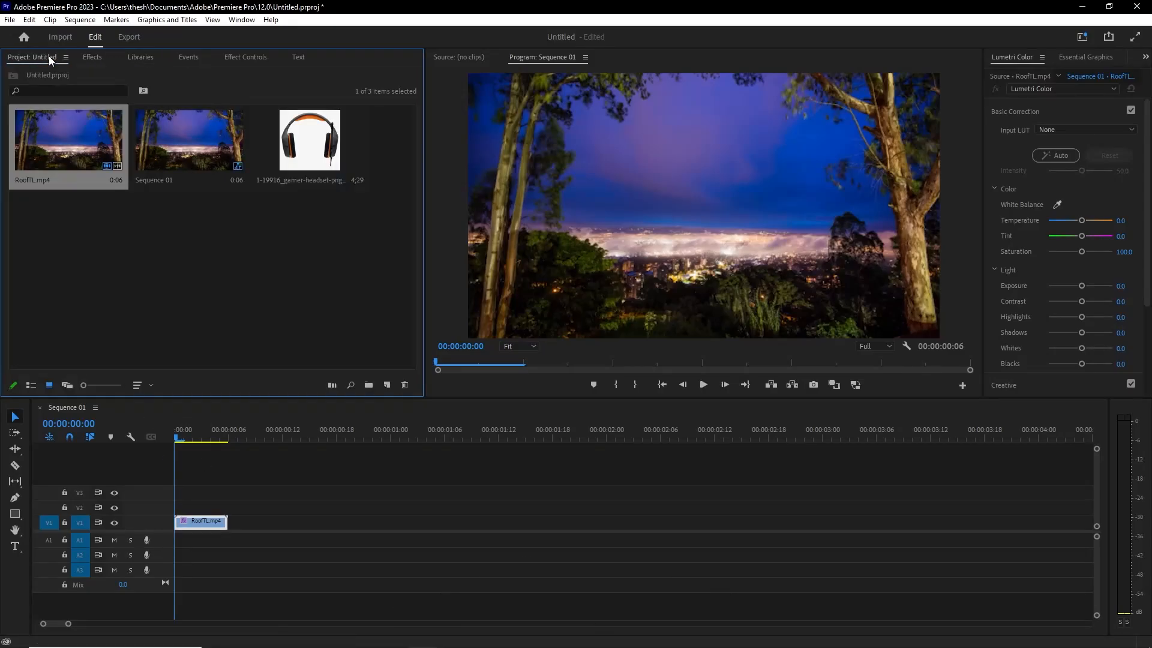
pyautogui.click(94, 55)
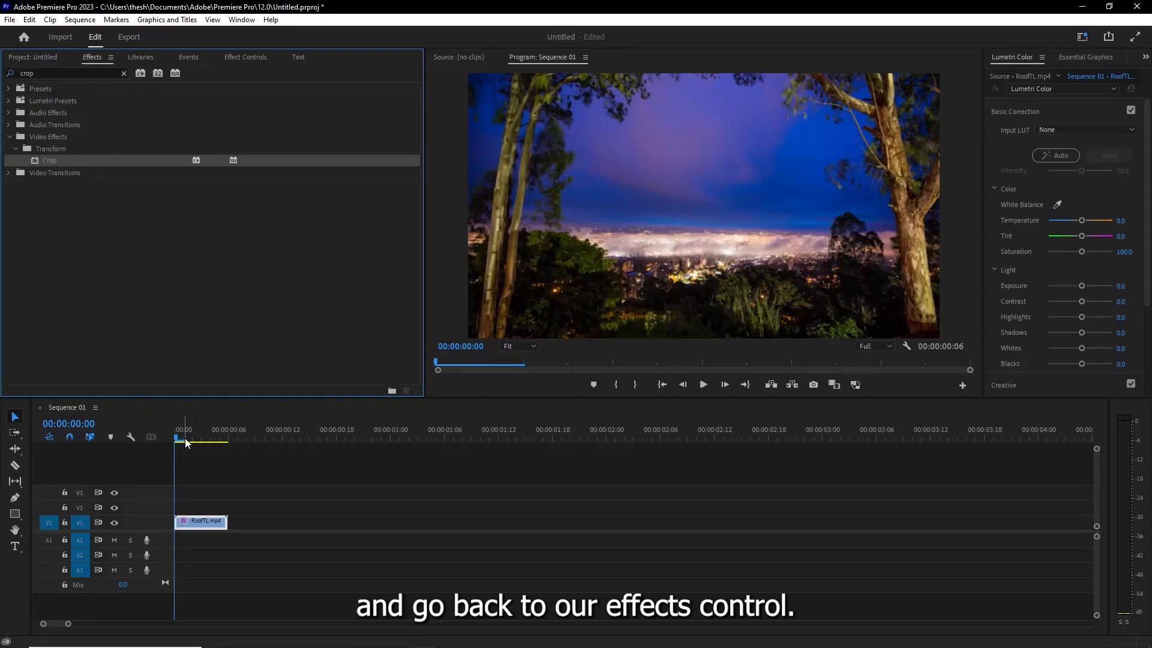
pyautogui.click(248, 56)
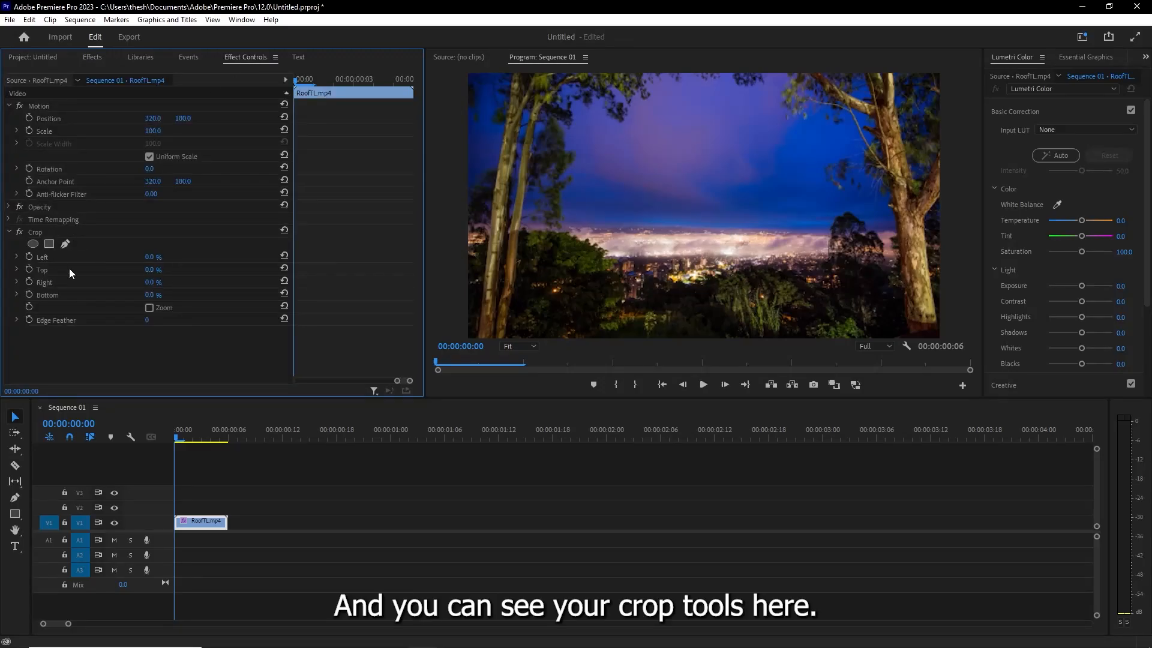
# - Enable keyframing for the Crop effect's Top and Bottom at 00:00:00:00 and set both values to 10%
pyautogui.click(28, 269)
pyautogui.click(28, 294)
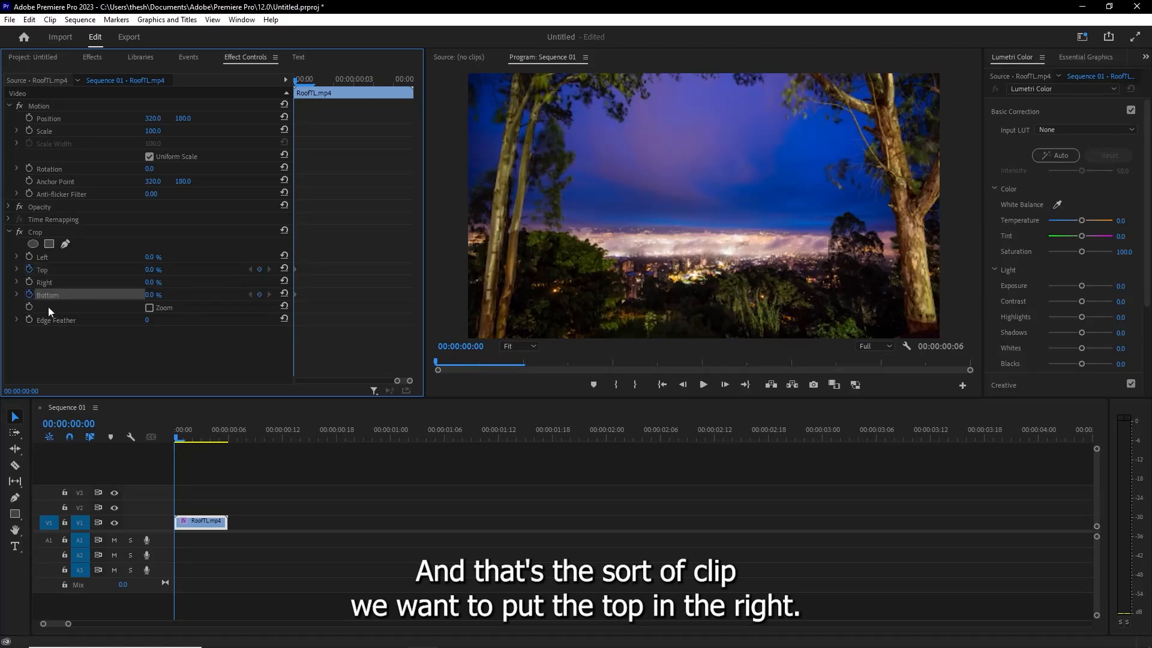
pyautogui.click(152, 271)
pyautogui.click(194, 271)
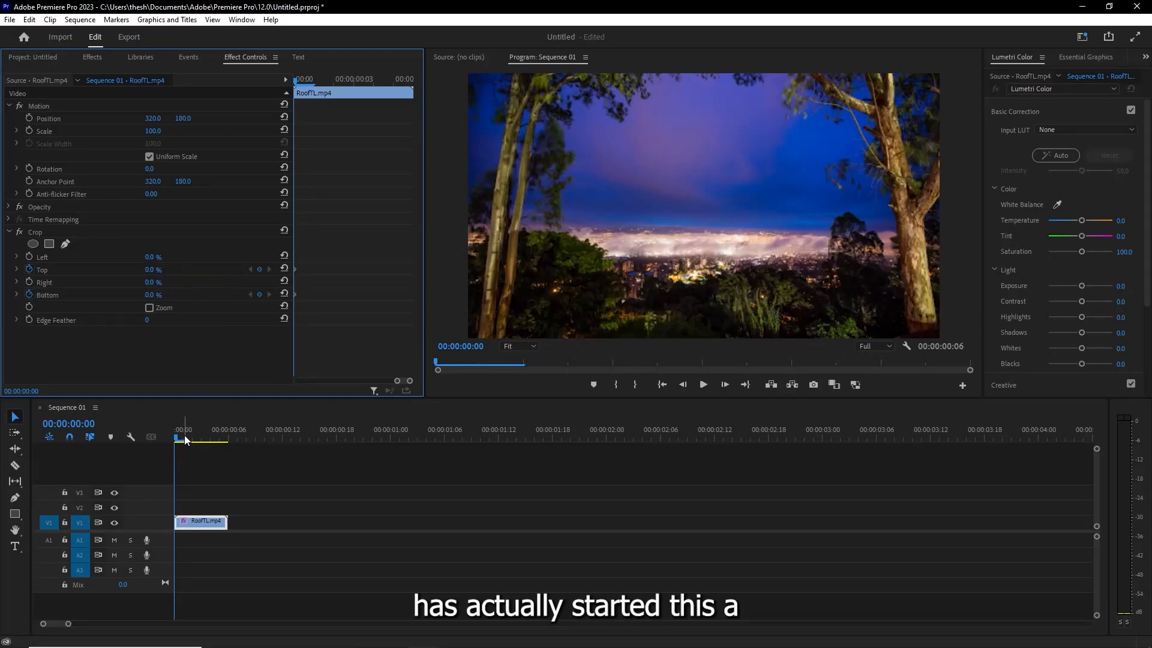
pyautogui.click(151, 270)
pyautogui.write('40')
pyautogui.press('Return')
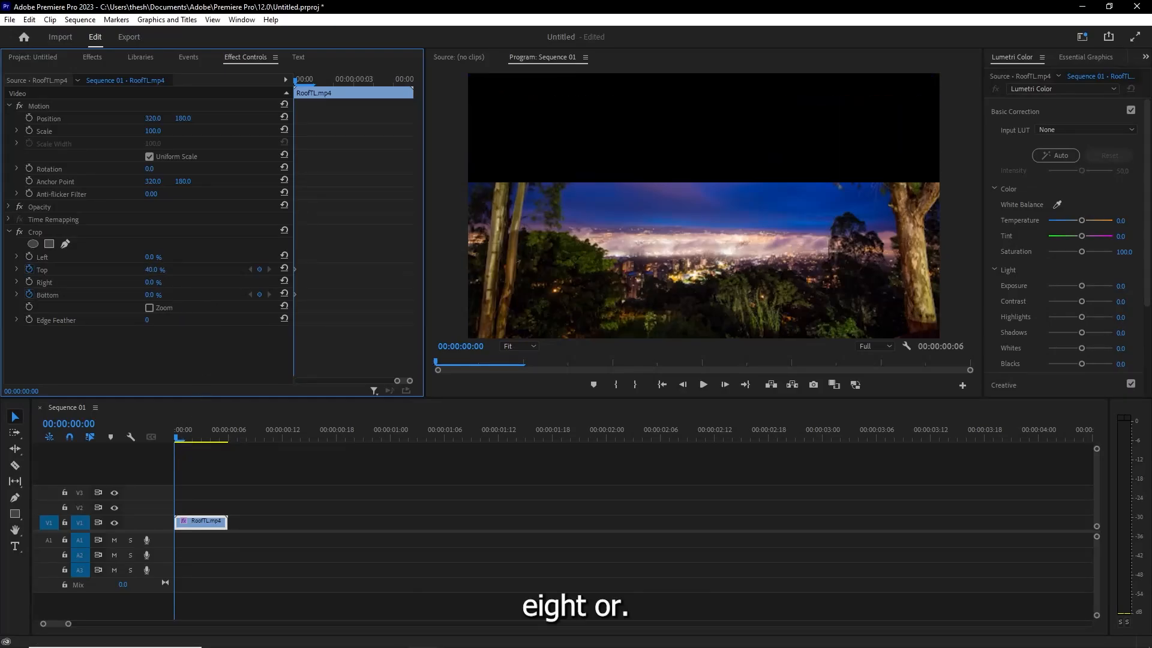
pyautogui.moveTo(152, 270); pyautogui.dragTo(164, 294)
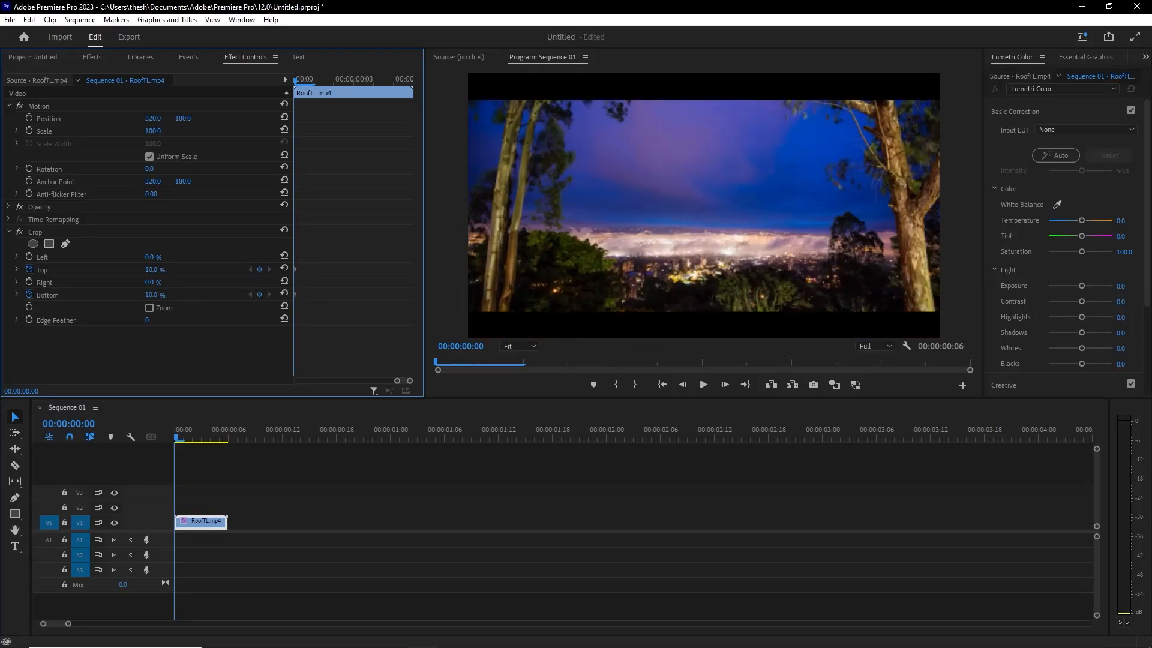
# - At 00:00:00:06, add keyframes for the Crop effect's Top and Bottom and set both values to 0%
pyautogui.click(229, 438)
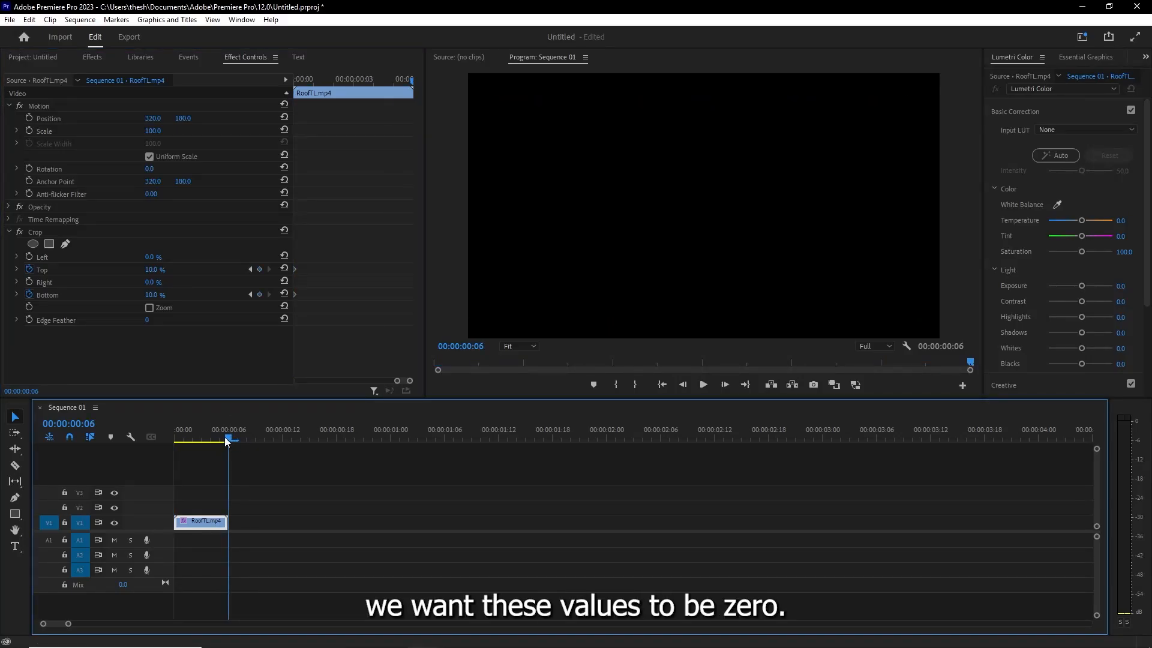
pyautogui.click(221, 442)
pyautogui.click(225, 441)
pyautogui.click(261, 295)
pyautogui.click(261, 270)
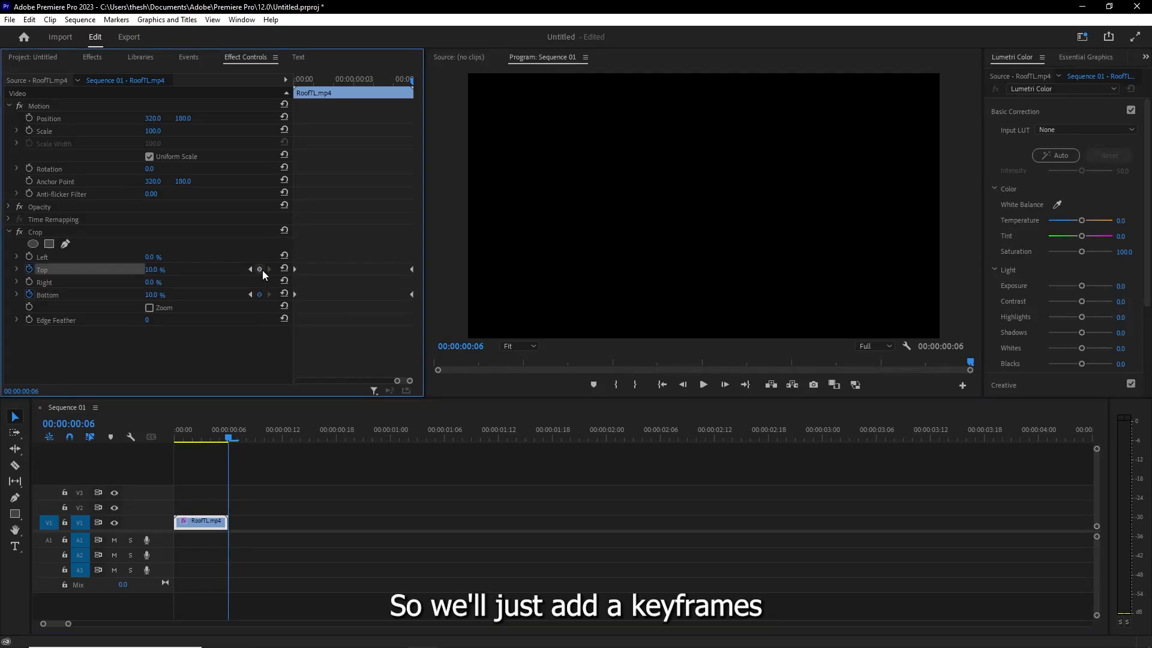
pyautogui.moveTo(147, 271); pyautogui.dragTo(149, 296)
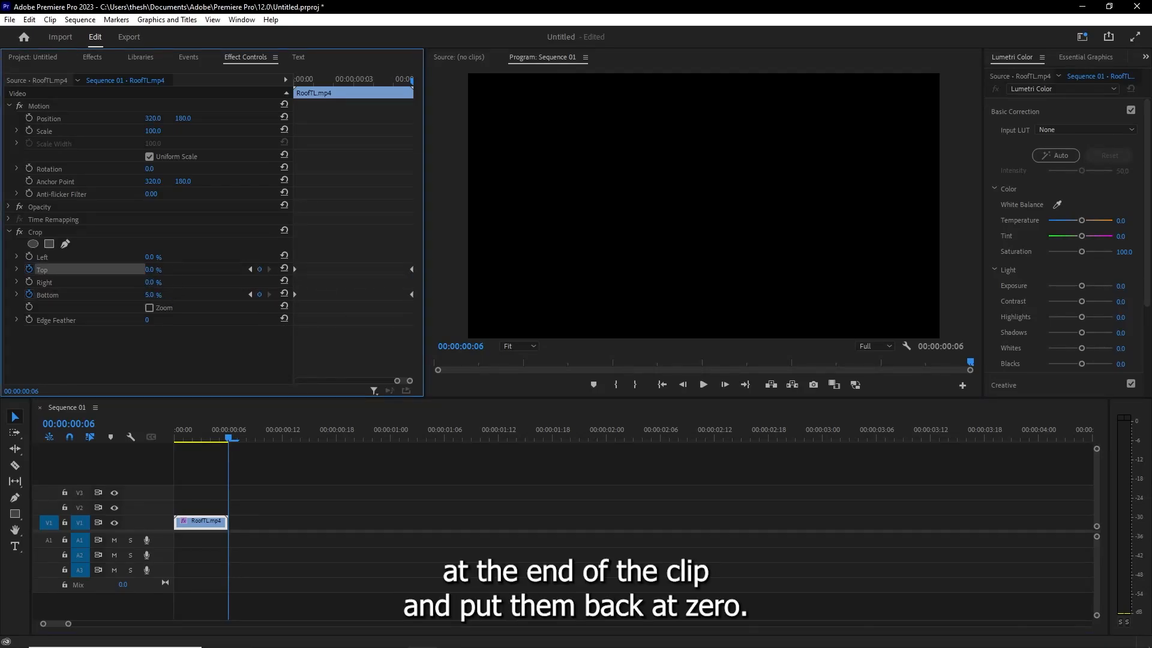
# - Play the RoofTL.mp4 clip from the start to check the crop animation
pyautogui.click(220, 440)
pyautogui.moveTo(220, 440); pyautogui.dragTo(149, 444)
pyautogui.press('space')
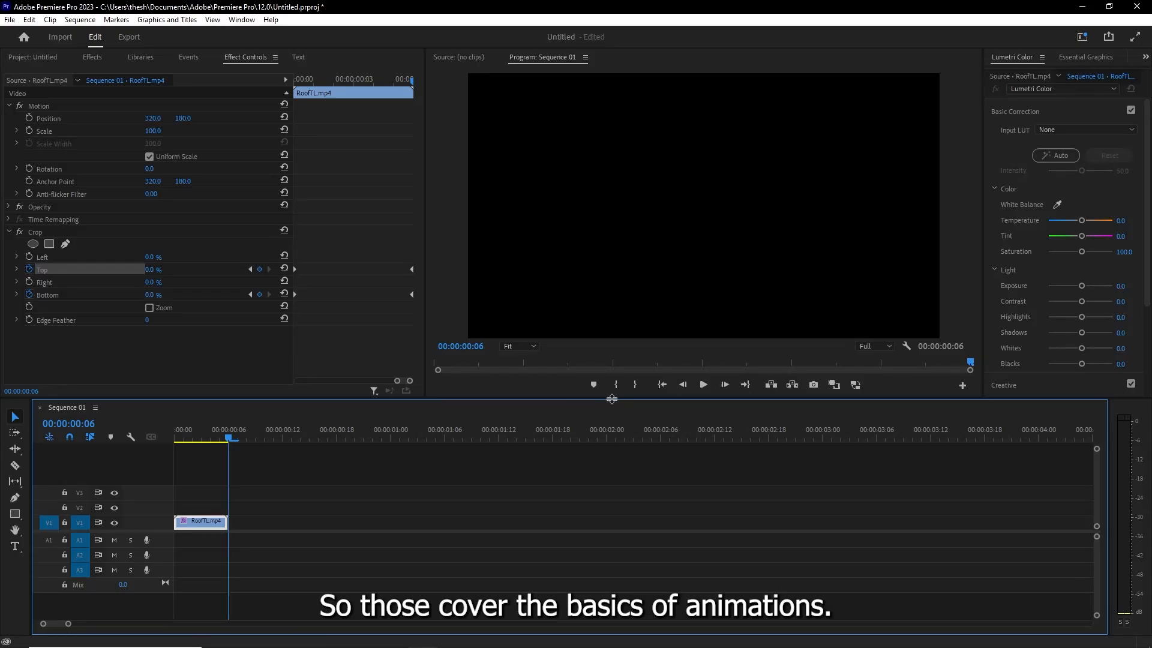
# - Add an empty text graphic with the Type tool at 00:00:00:06, directly after the RoofTL.mp4 clip
pyautogui.click(15, 547)
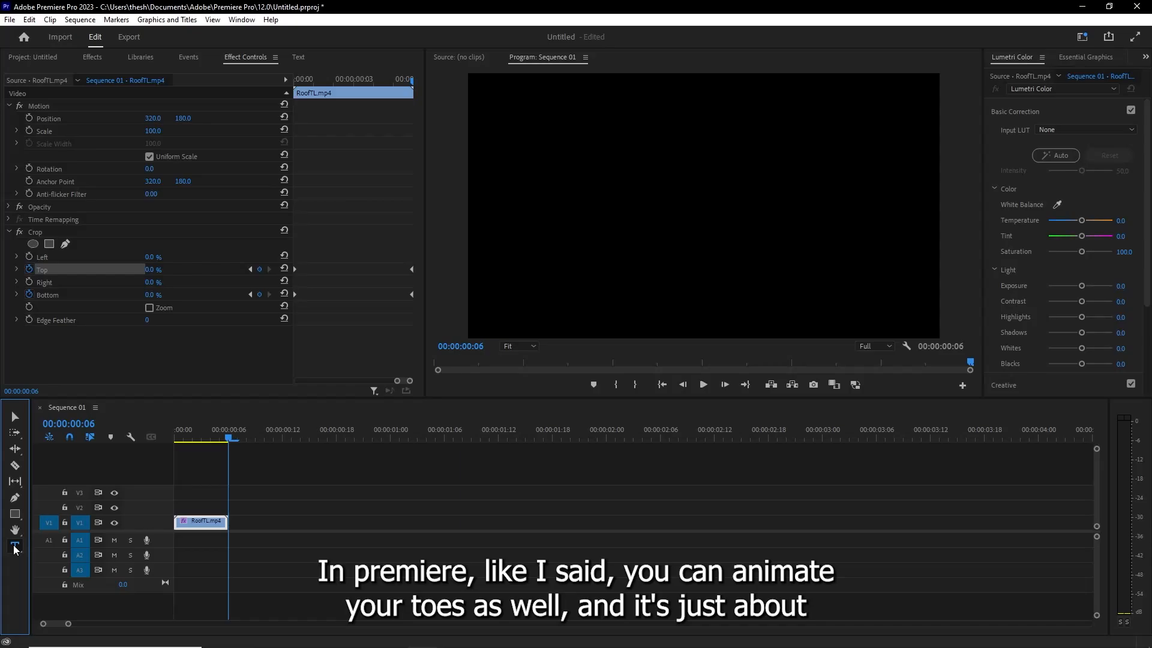
pyautogui.click(560, 220)
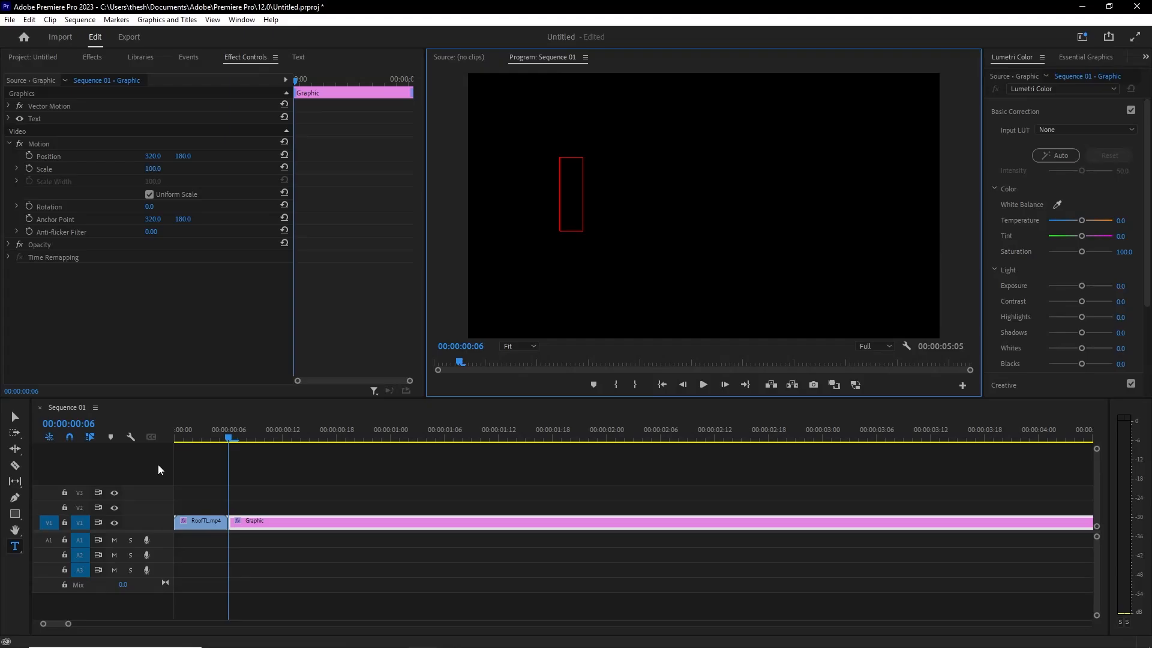
# - With the playhead at 00:00:00:03, open the Save Preset dialog for the RoofTL.mp4 clip's animated Crop effect and close it
pyautogui.click(202, 439)
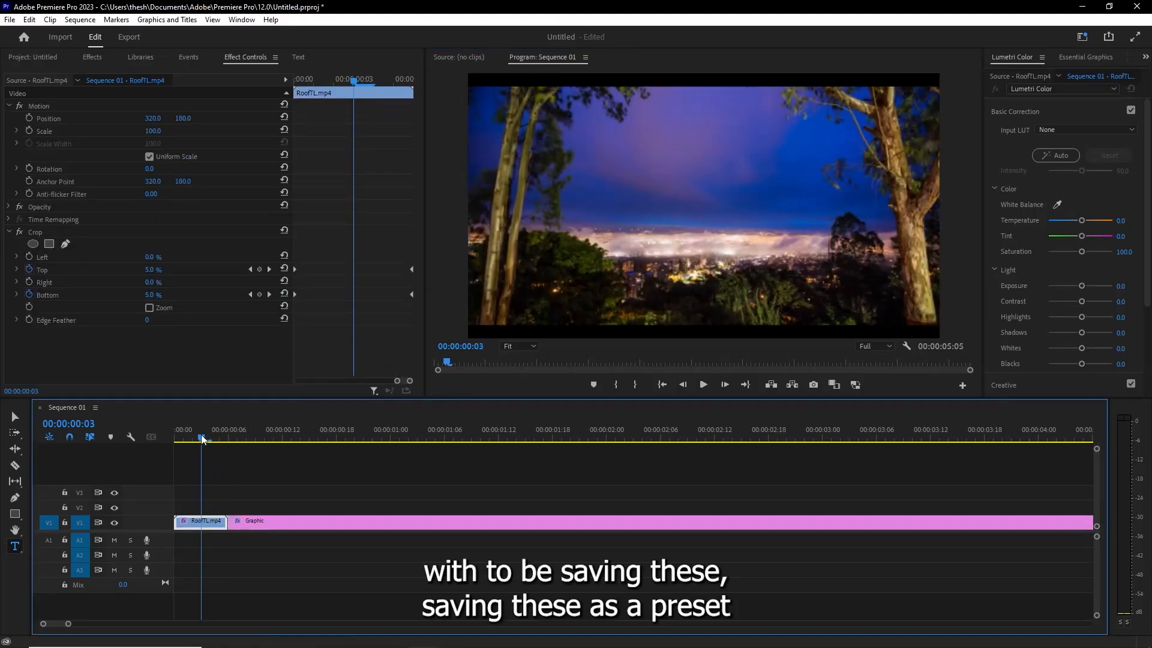
pyautogui.click(414, 304)
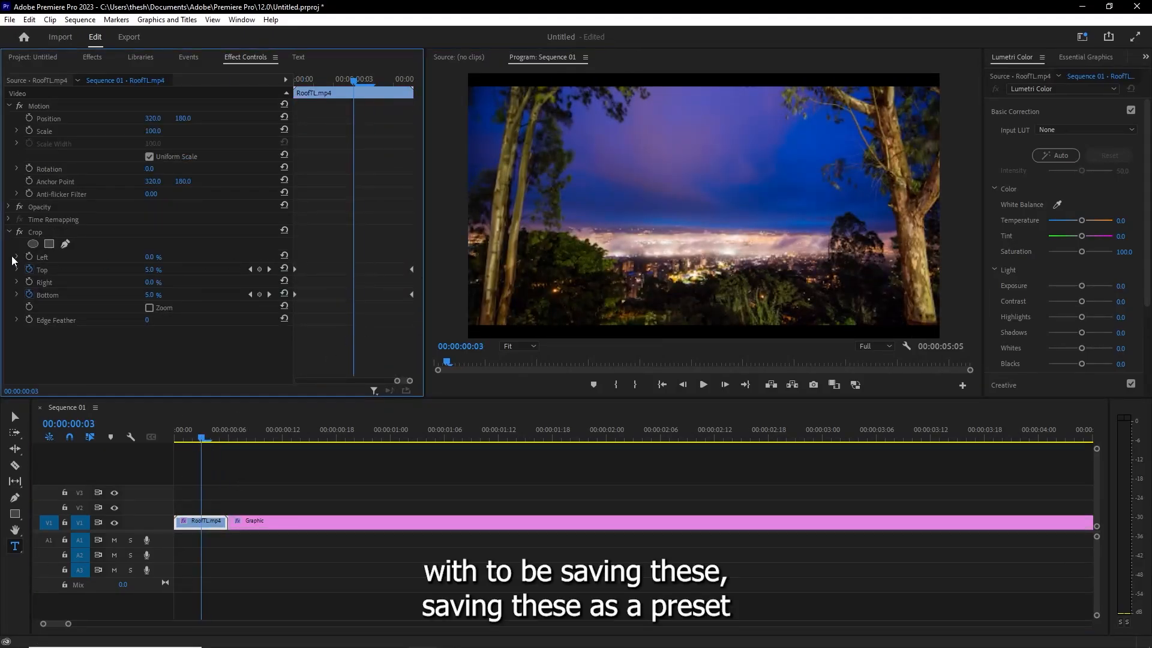
pyautogui.rightClick(37, 233)
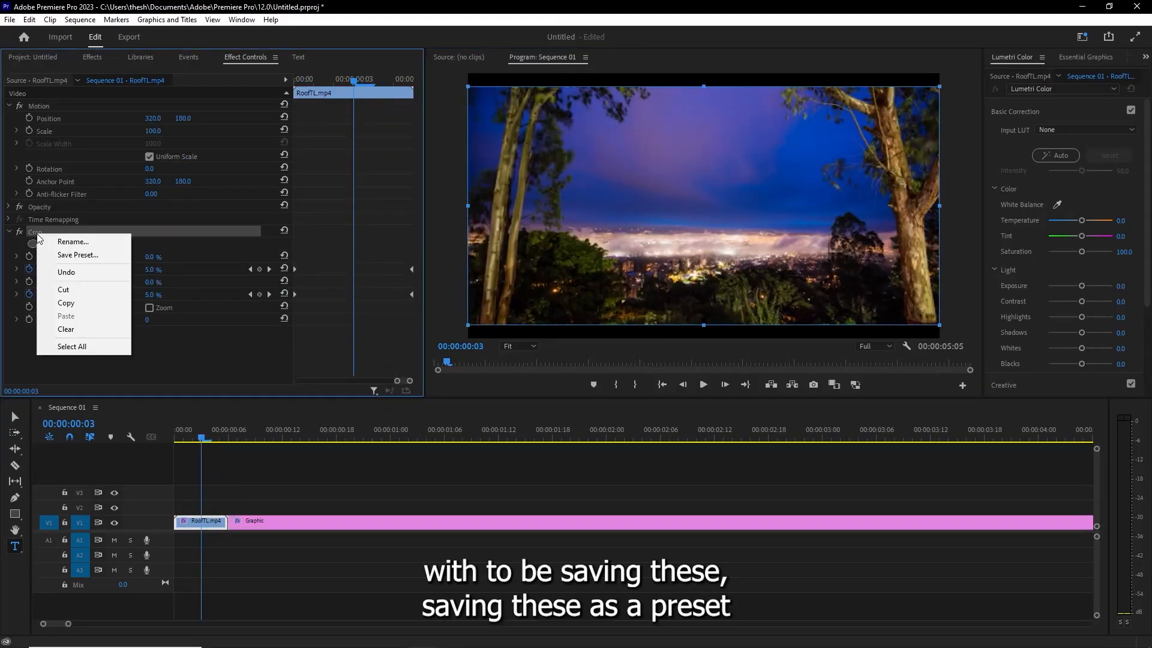
pyautogui.click(77, 256)
pyautogui.click(632, 395)
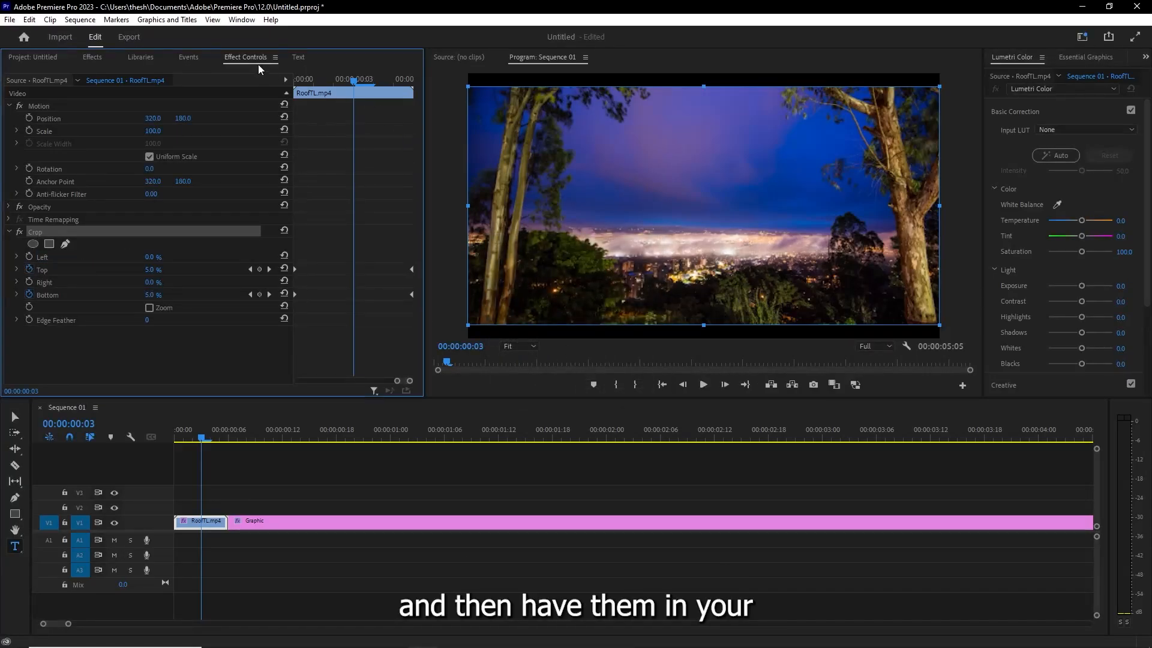
# - Browse the available Essential Graphics templates under My Templates
pyautogui.click(1090, 58)
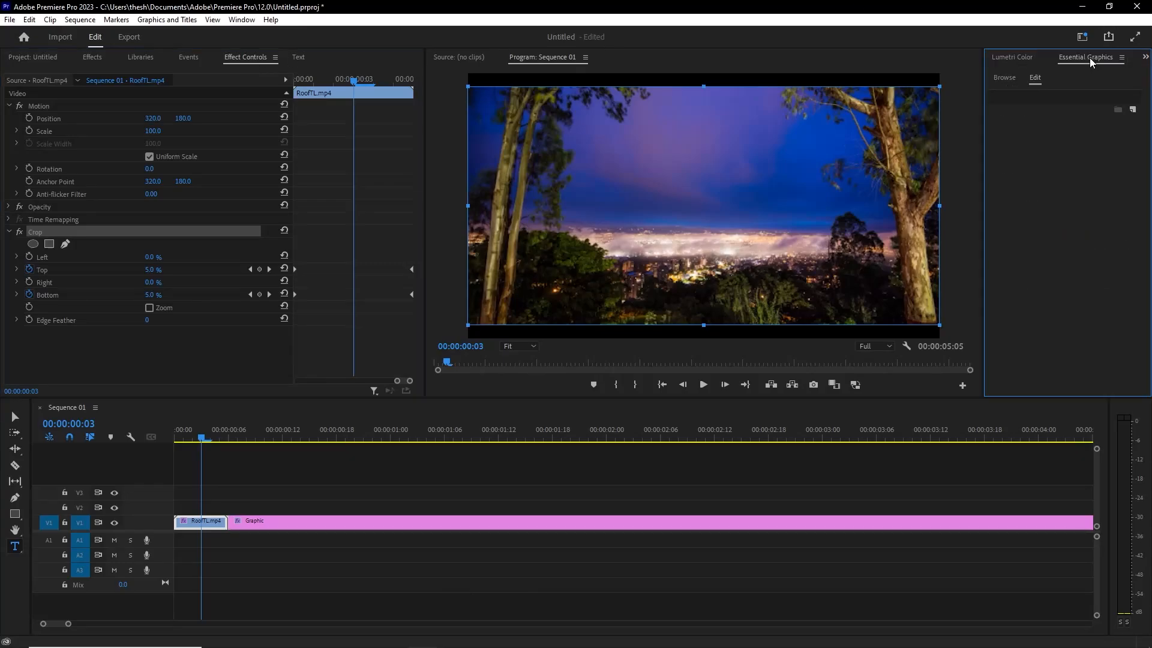
pyautogui.click(1005, 77)
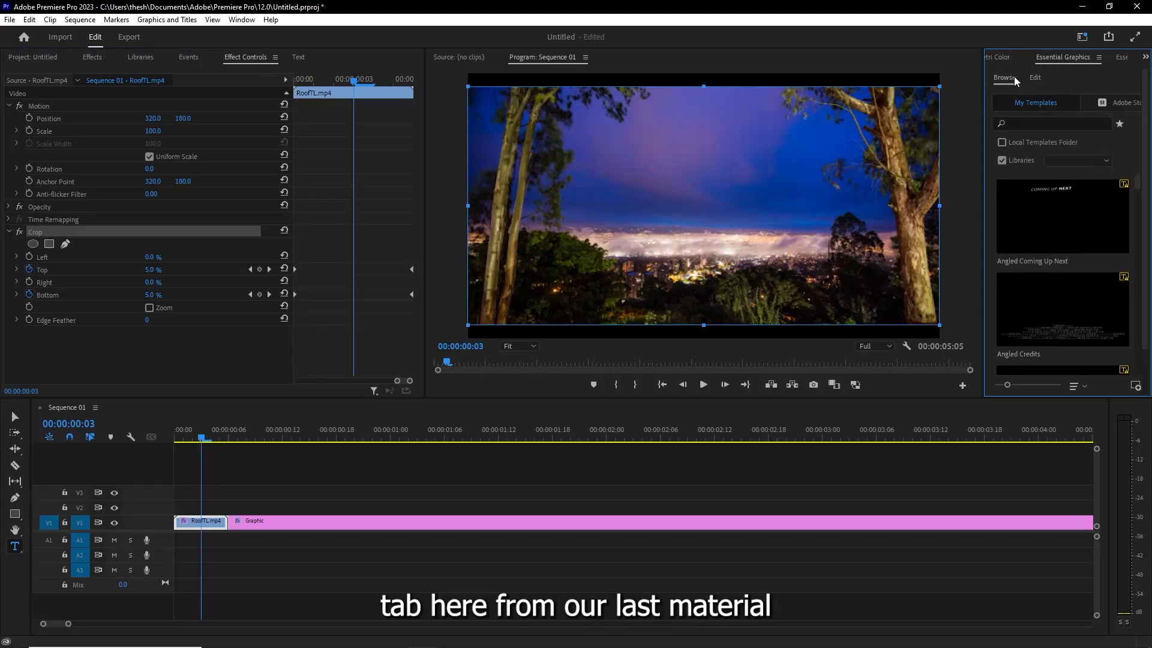